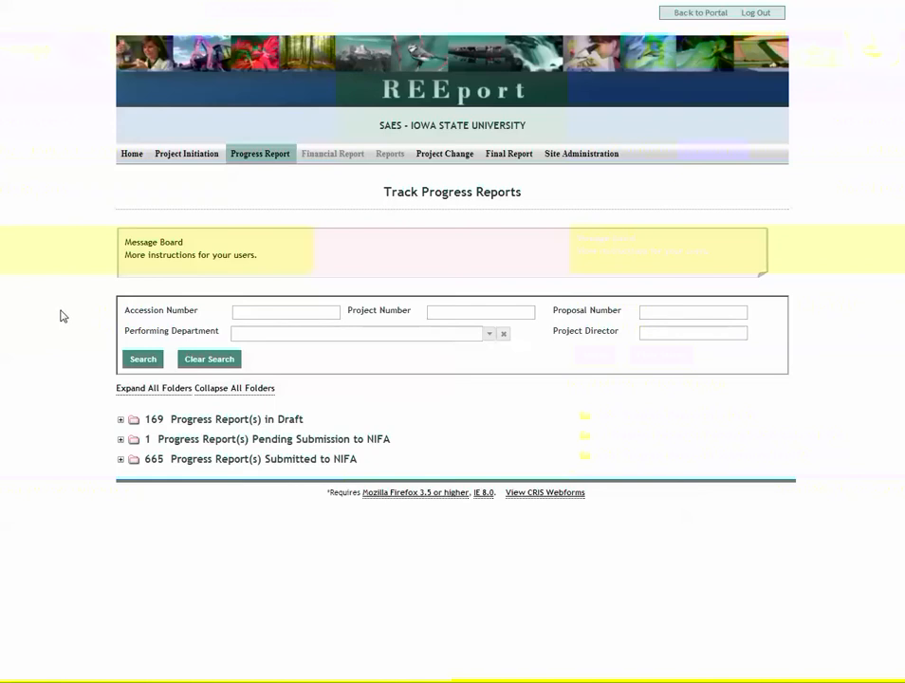
Expand the list of draft progress reports and open the report for project IOW05321
click(121, 421)
scroll(85, 417, down, 3)
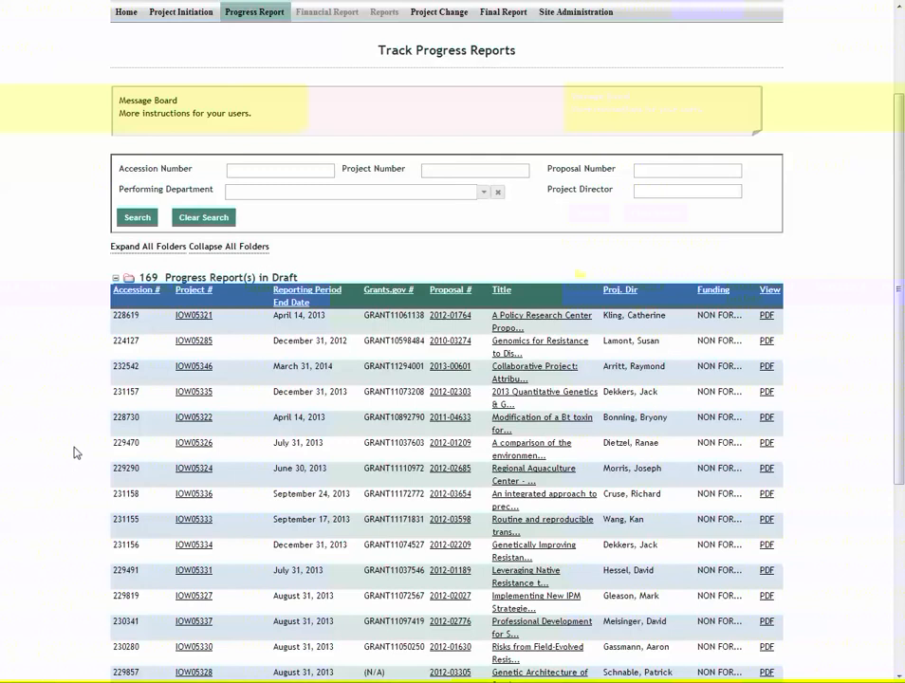
scroll(67, 442, down, 3)
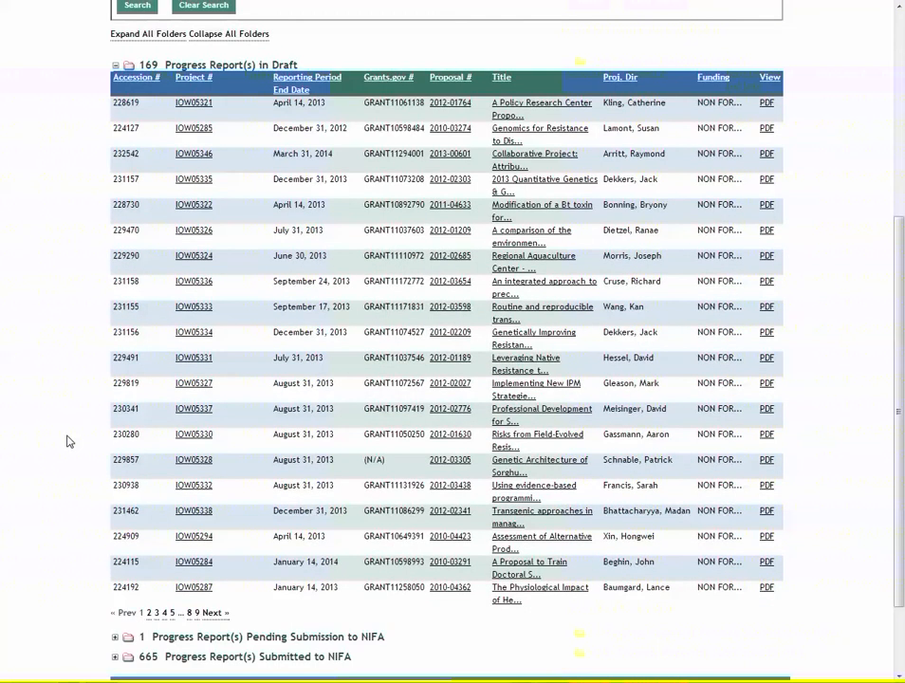
click(195, 104)
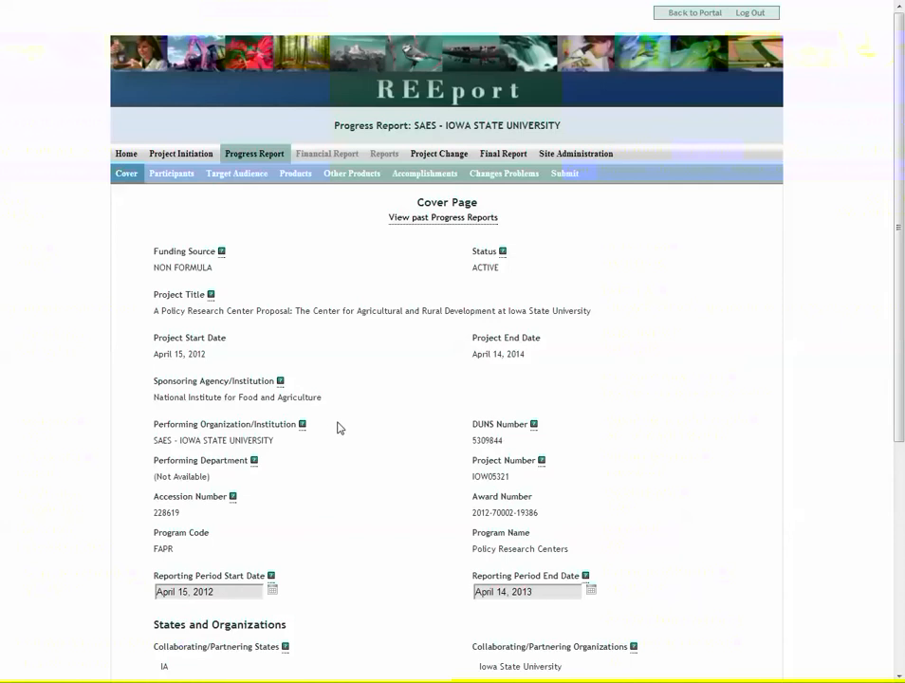
Review the report's cover page through to the project contacts and proceed to the Participants page
scroll(370, 434, down, 3)
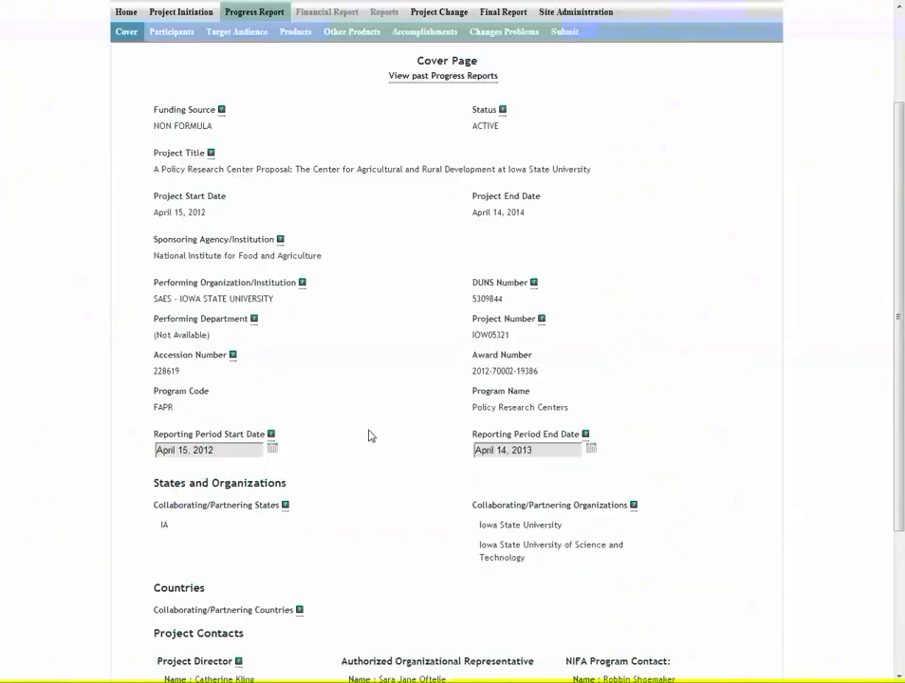
scroll(370, 435, down, 1)
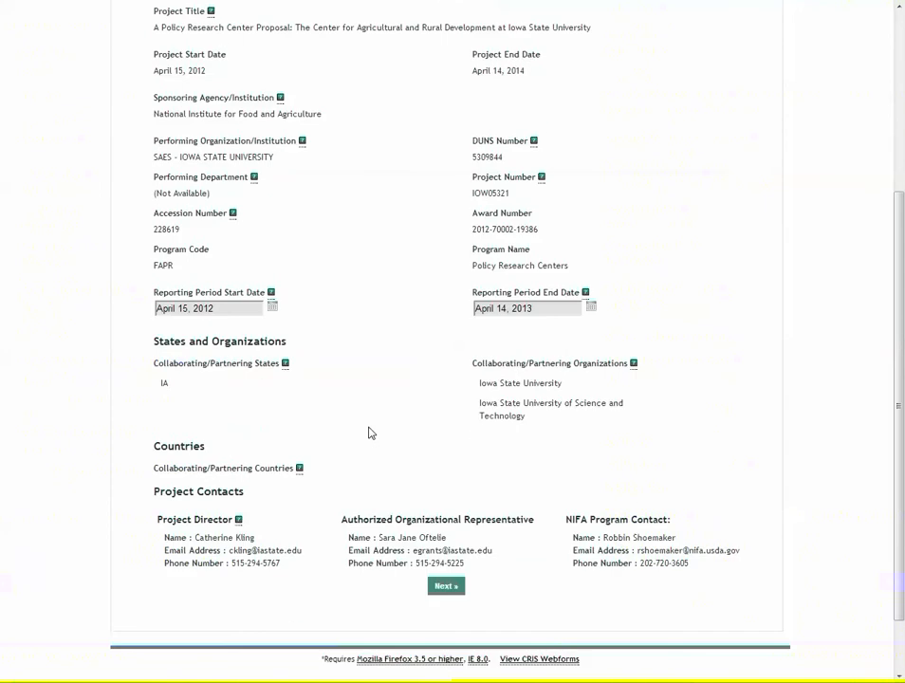
click(450, 587)
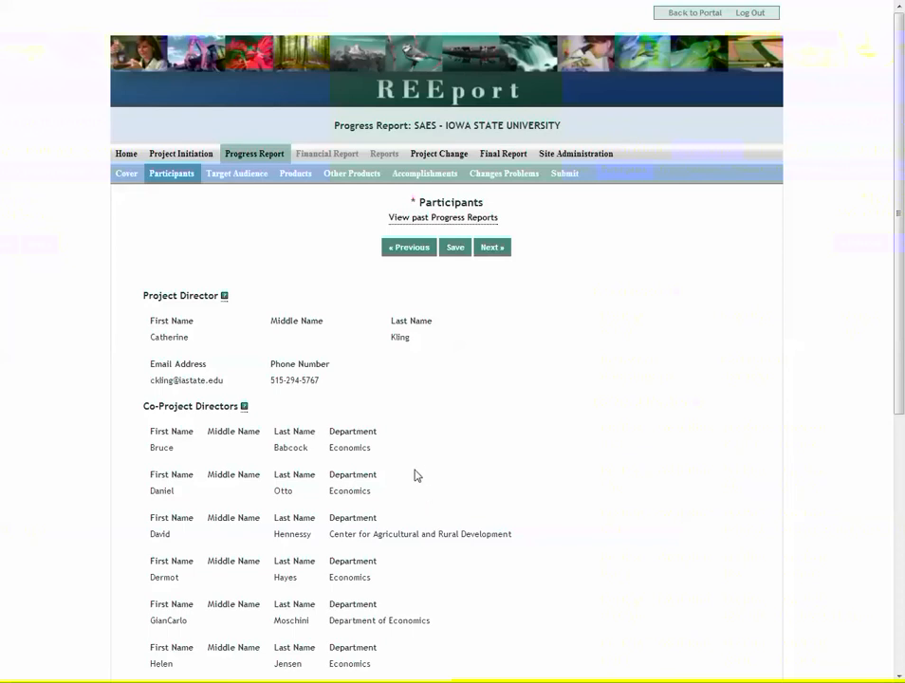
Read the help text for Actual FTEs for this Reporting Period and close it
scroll(420, 458, down, 3)
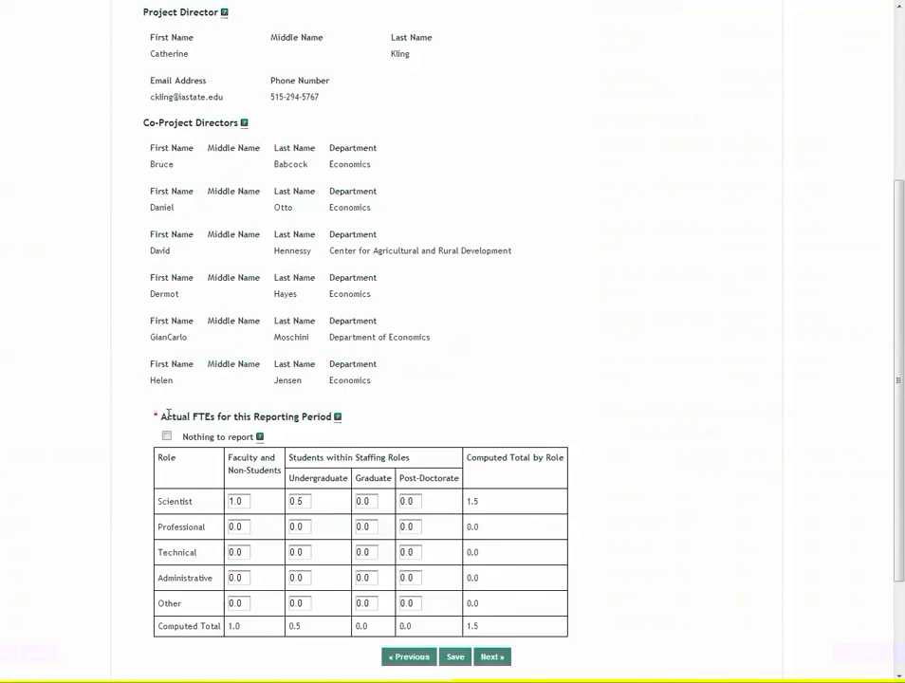
click(338, 418)
drag(576, 228, 605, 135)
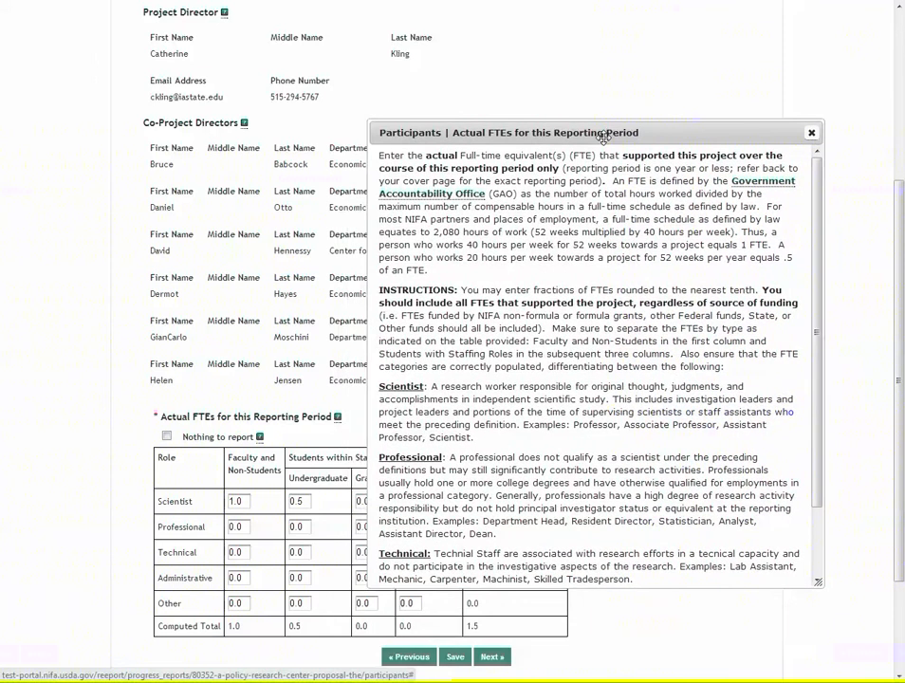
click(810, 134)
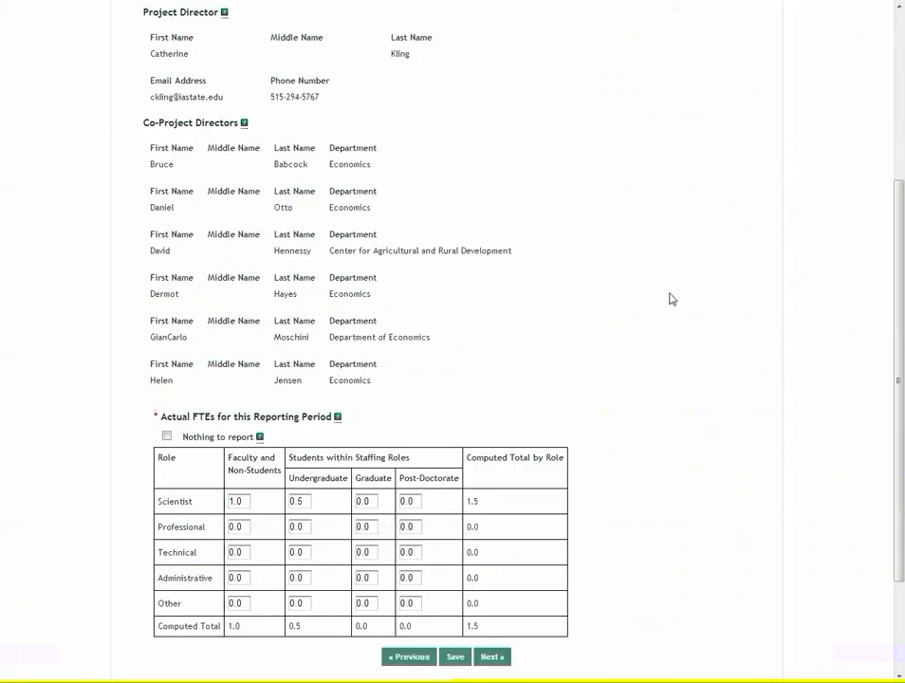
Proceed past the Participants and Target Audience pages to the Products page
scroll(612, 434, down, 2)
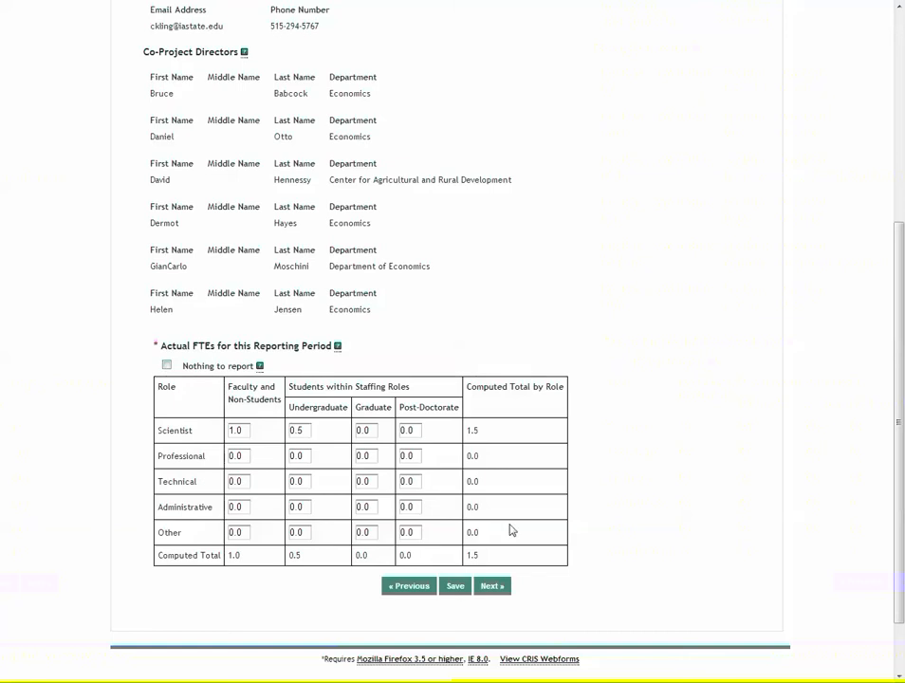
click(491, 588)
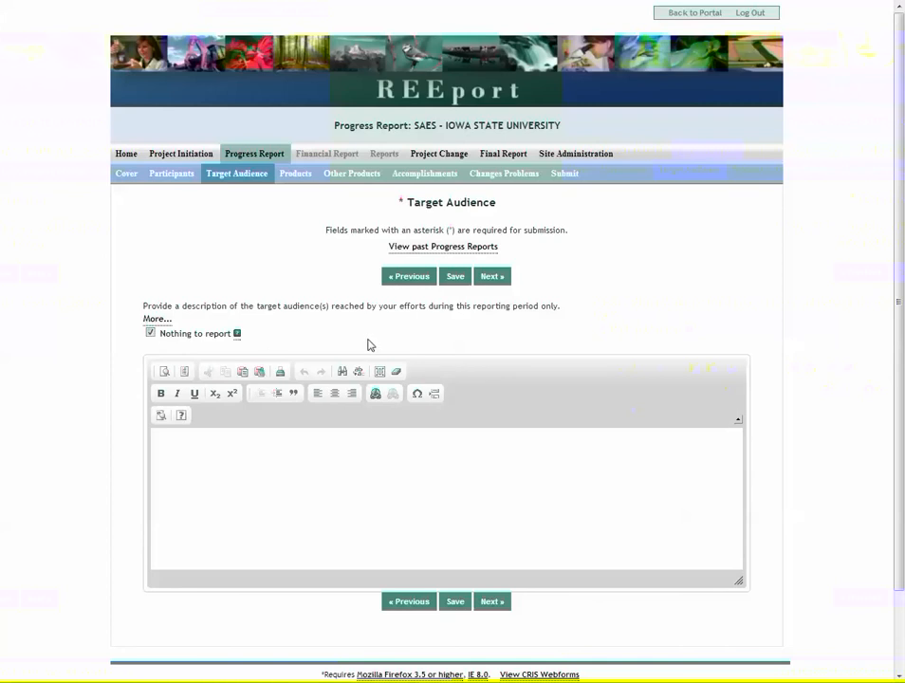
click(493, 279)
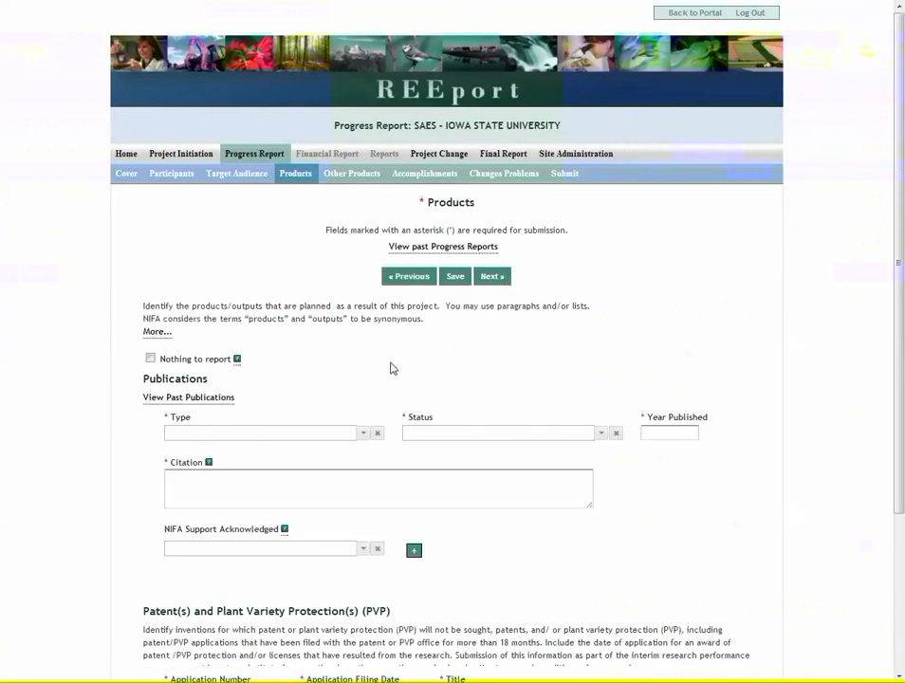
Set the publication's type to Books, its status to Published and its year published to 2013
scroll(374, 360, down, 1)
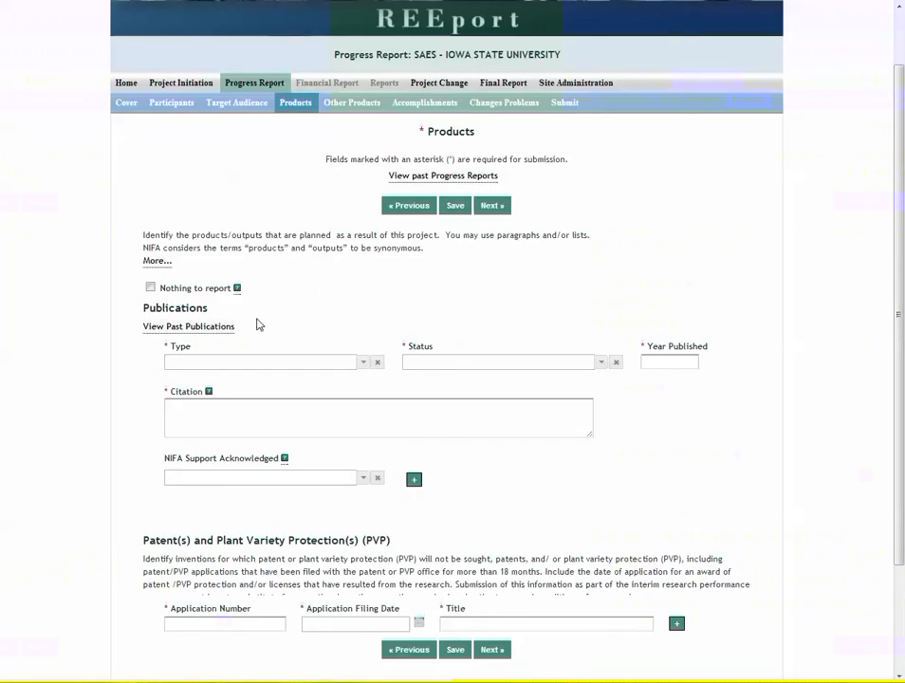
click(362, 363)
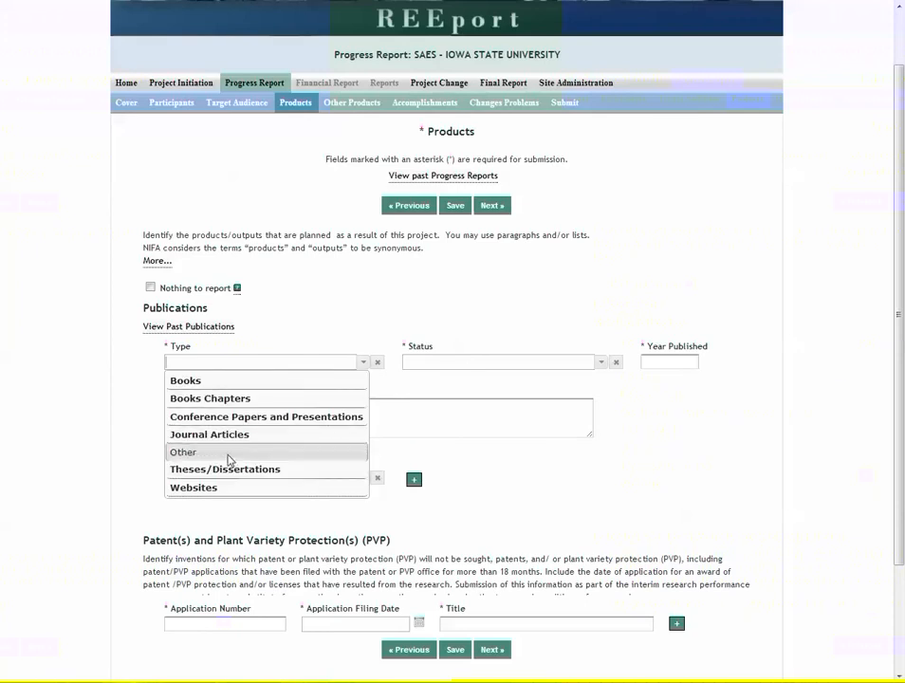
click(220, 382)
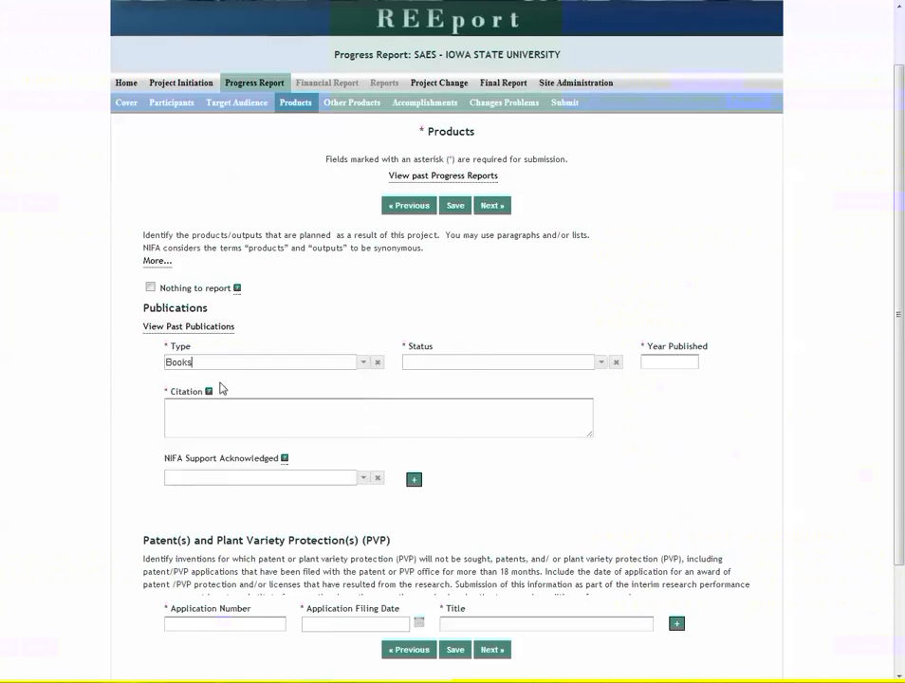
click(598, 363)
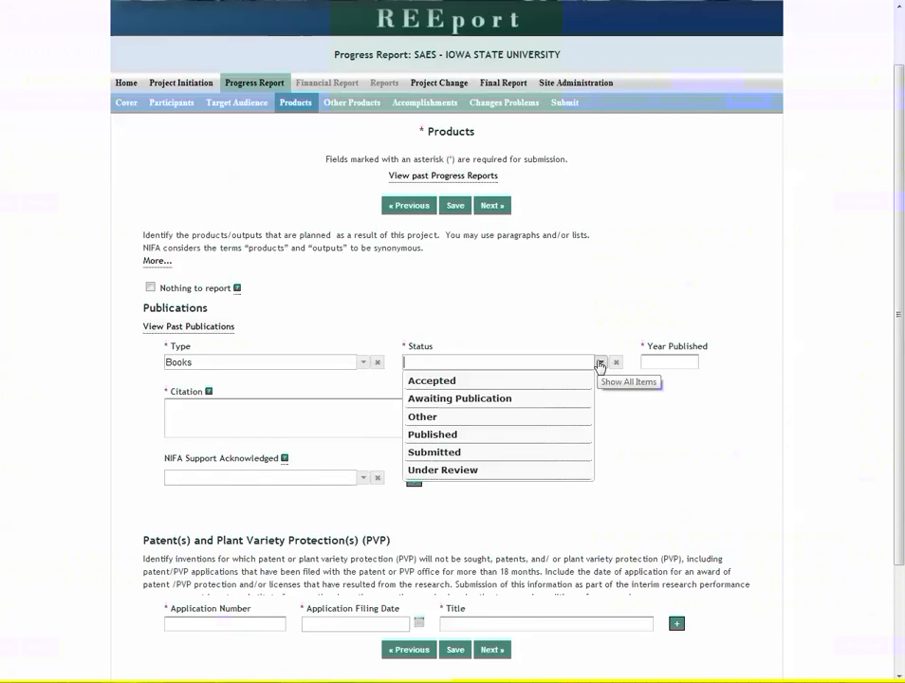
click(467, 435)
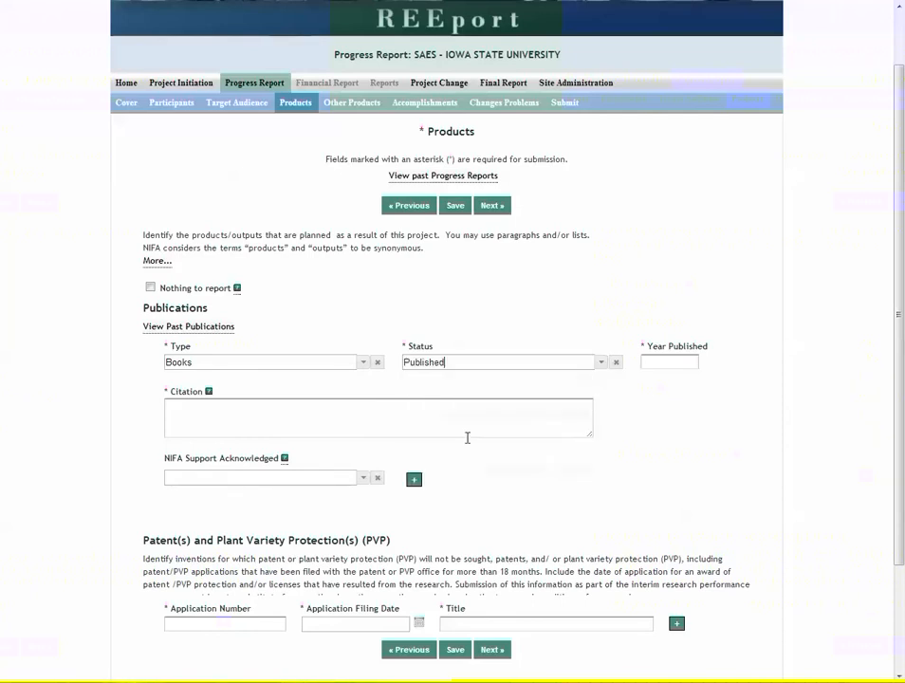
click(668, 361)
text(2013)
Enter "kjhkjh" as the publication's citation and set NIFA Support Acknowledged to YES
click(198, 416)
text(kjhkjh)
click(363, 479)
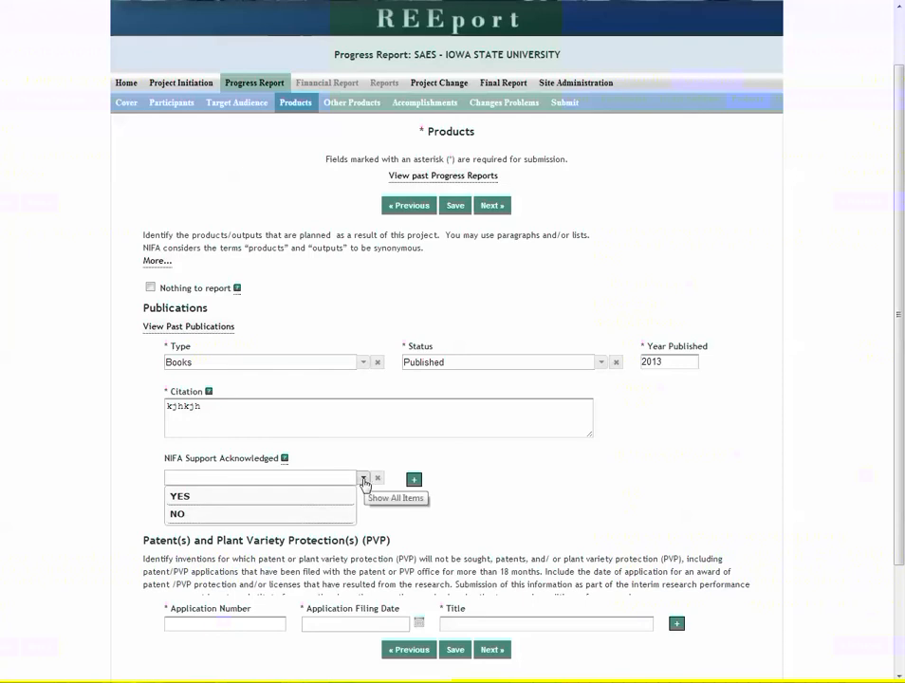
click(247, 498)
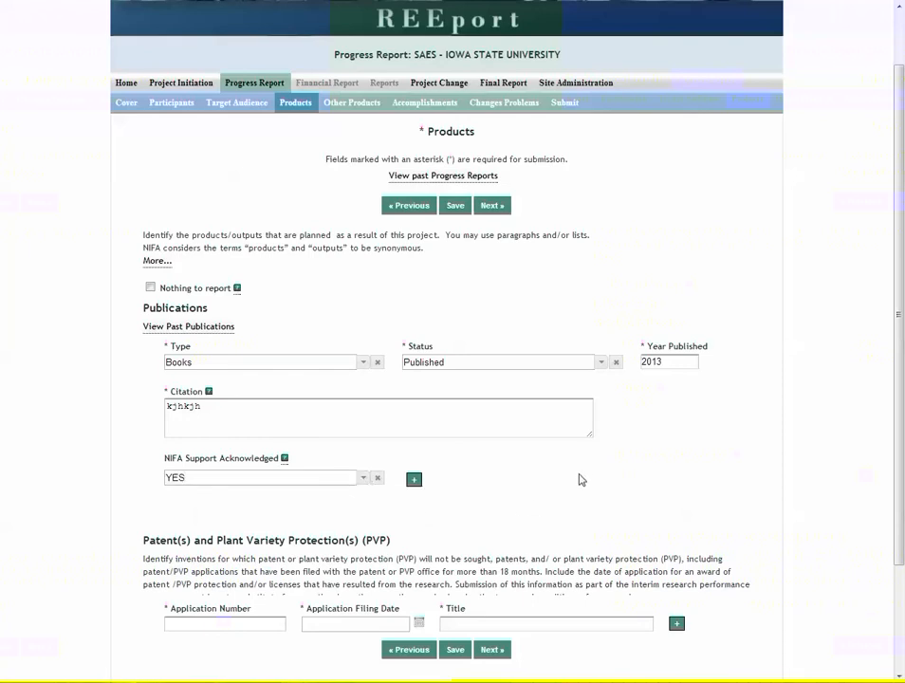
Add a second blank publication entry and remove it again
scroll(573, 469, down, 1)
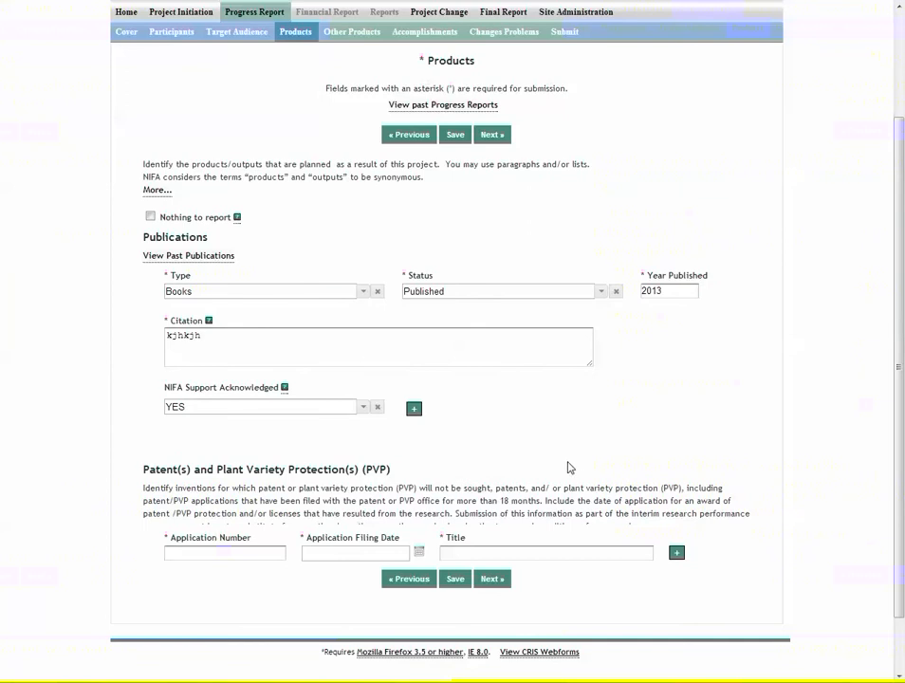
click(414, 408)
scroll(524, 394, down, 2)
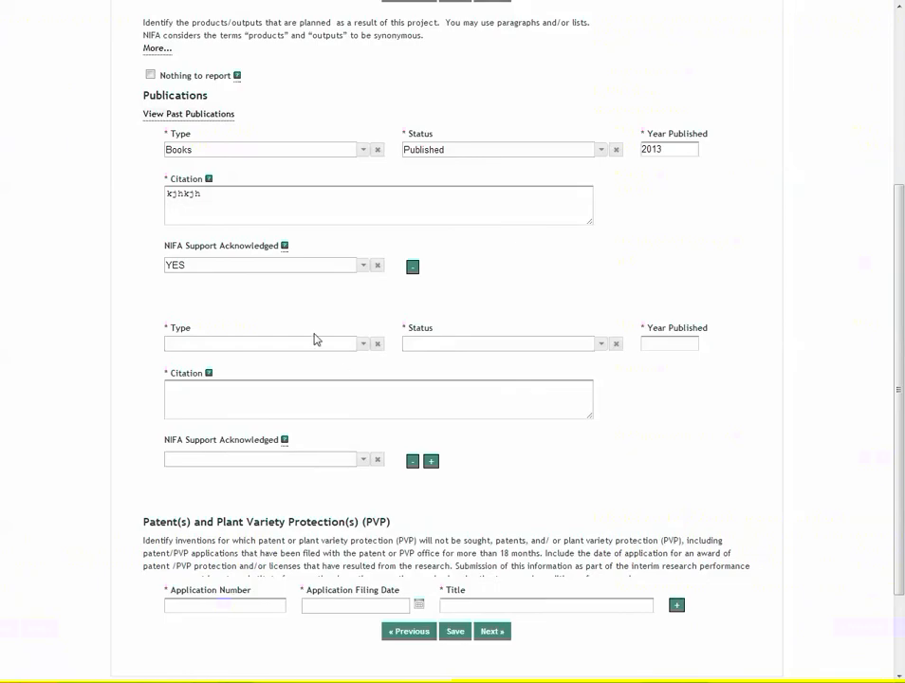
click(412, 462)
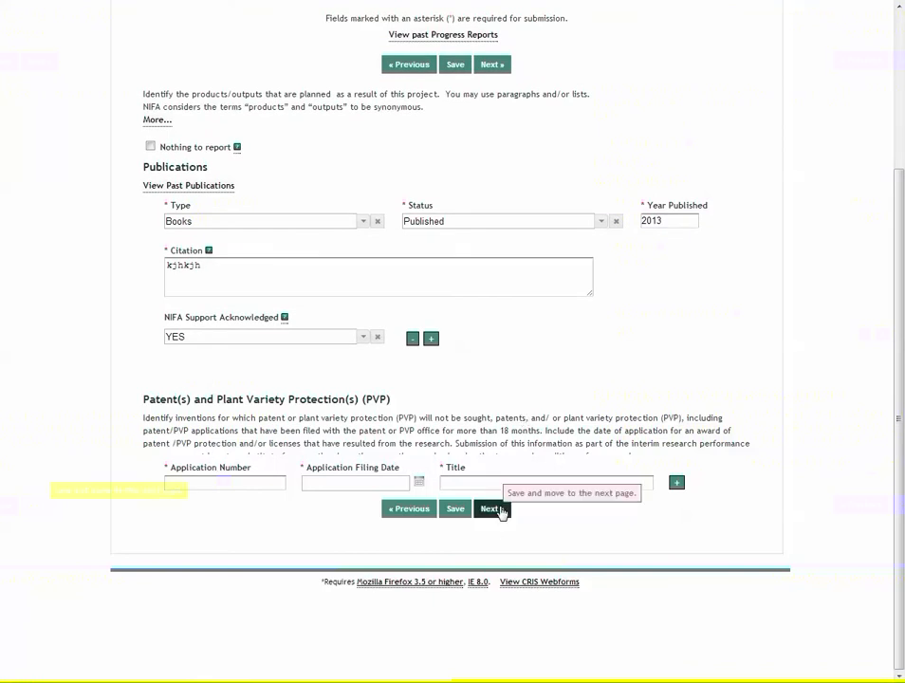
Proceed to the Other Products page and enter an Audio or Video product with the description "jkgkjhkj"
click(500, 512)
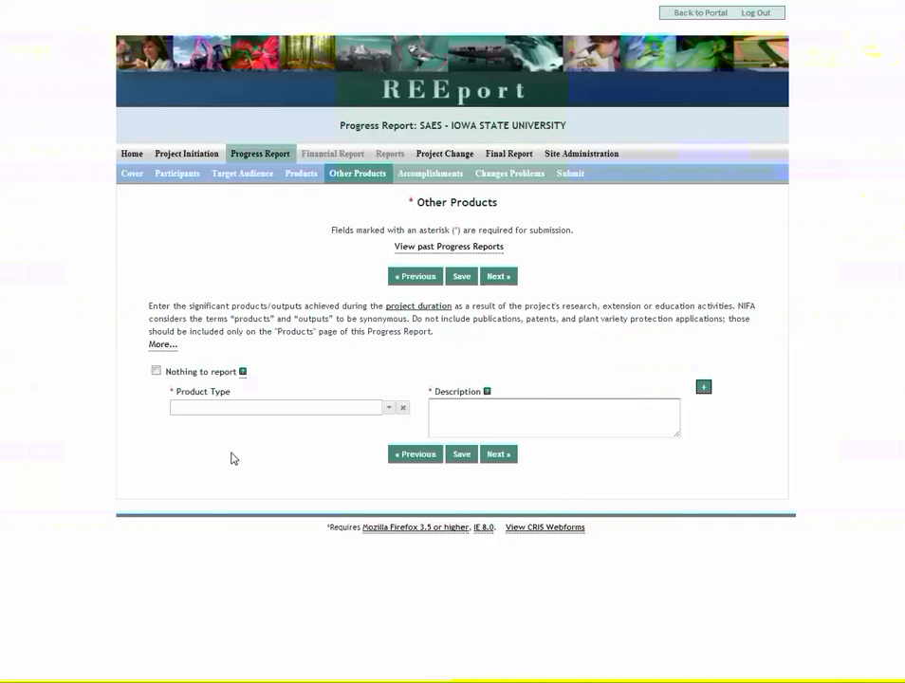
click(387, 408)
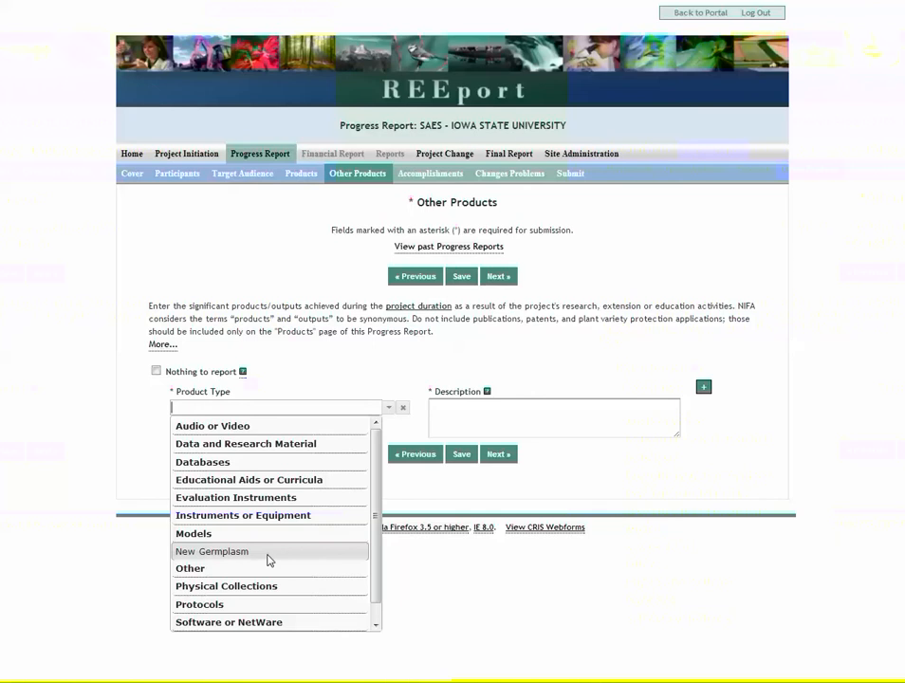
click(242, 432)
click(517, 409)
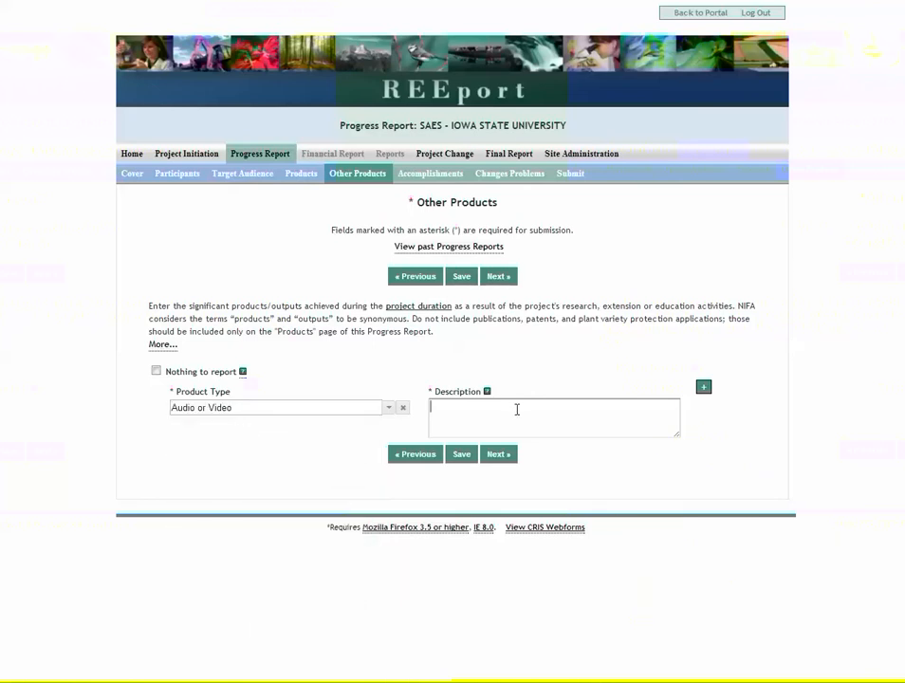
text(jkgkjhkj)
Read the help text for the other product's description and close it
click(488, 391)
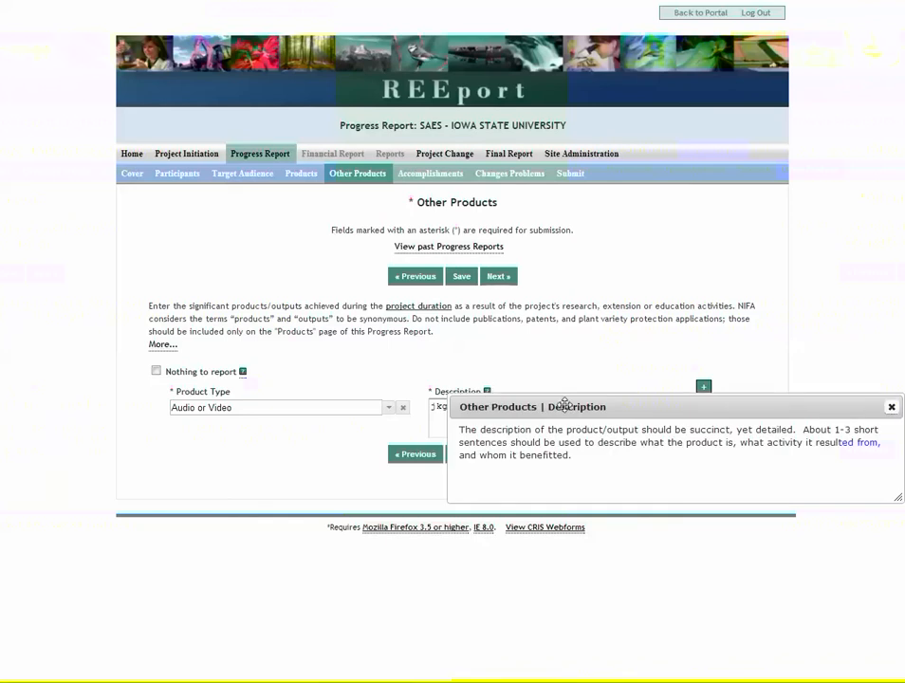
drag(564, 403, 504, 237)
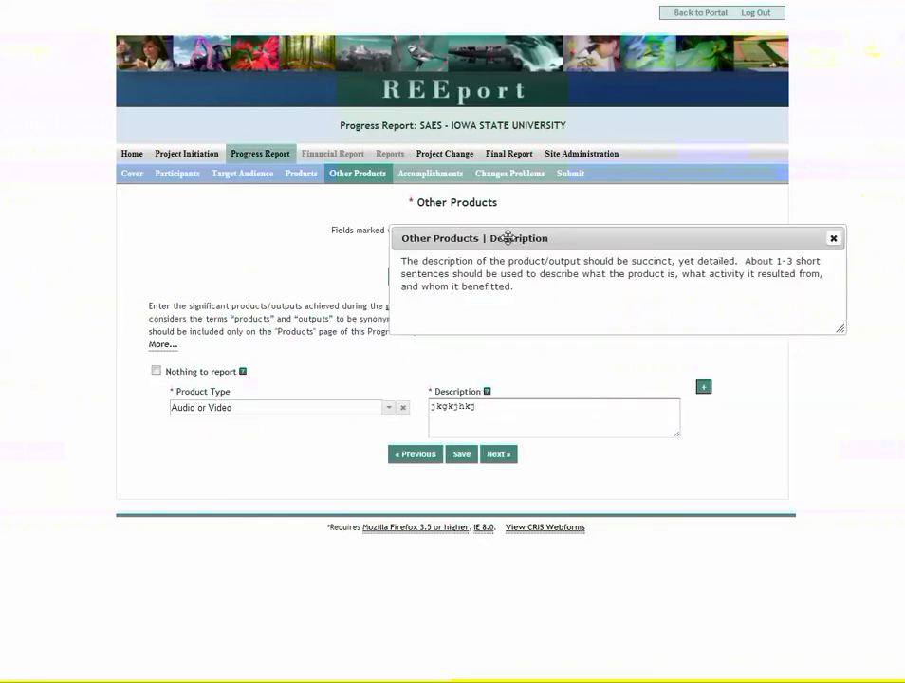
click(834, 240)
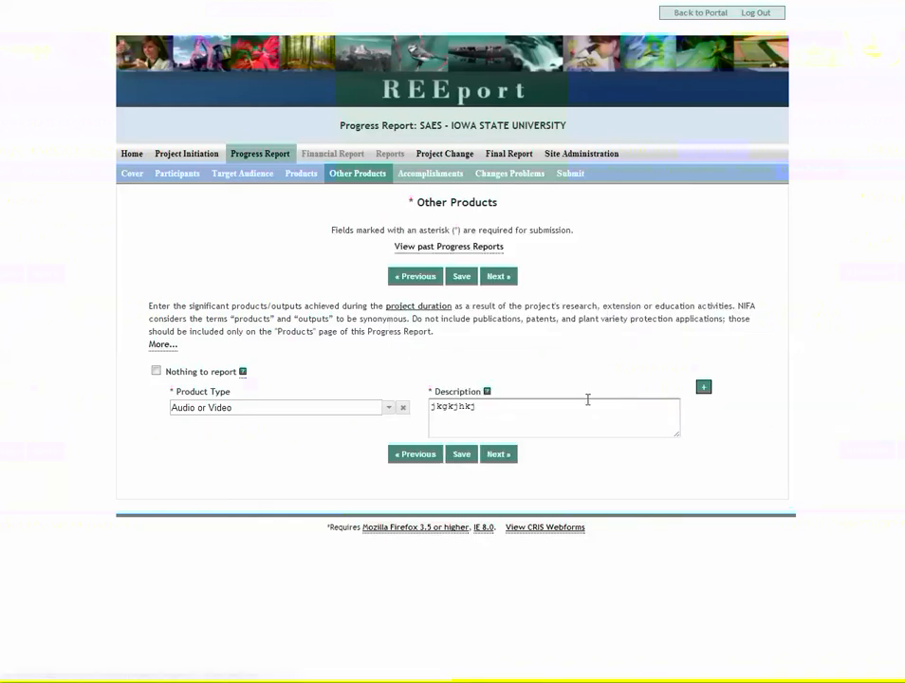
Add a second blank row for other products and remove it again
click(703, 387)
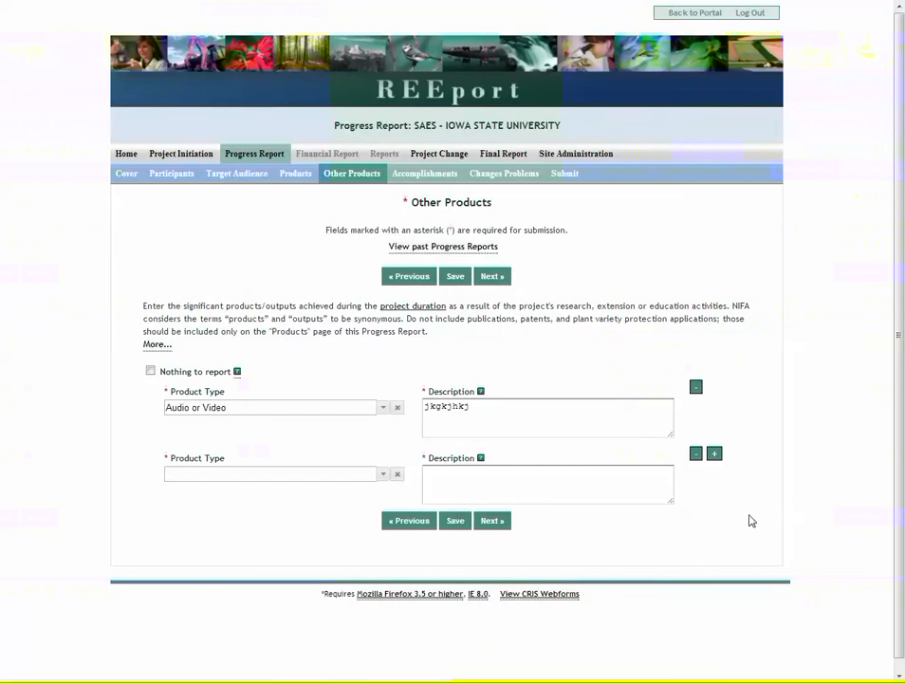
click(697, 455)
Proceed to the Accomplishments page and enter "test" as what was accomplished under the project's goals
click(493, 456)
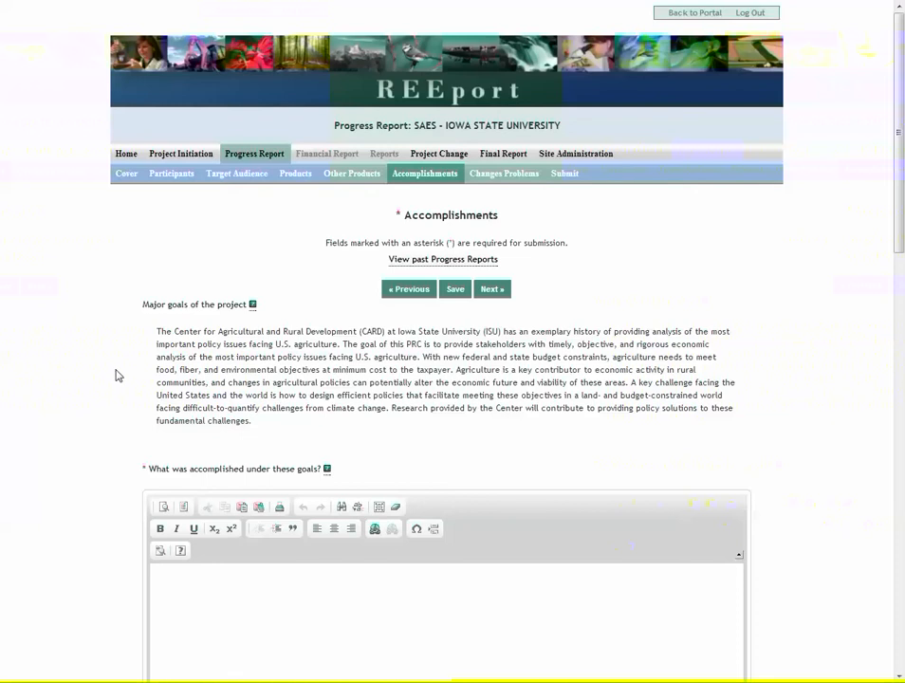
scroll(100, 363, down, 3)
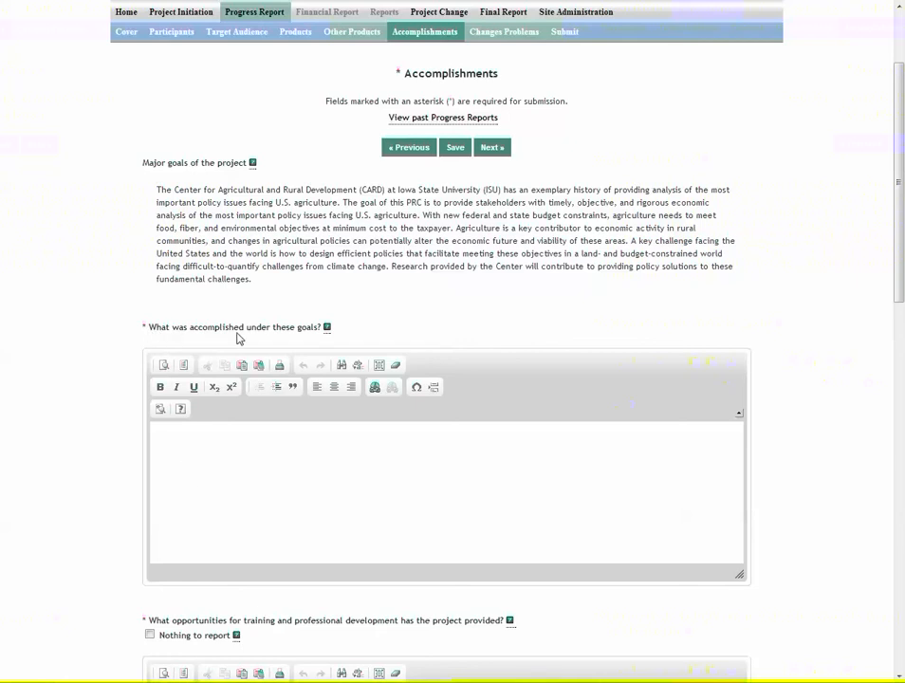
click(220, 451)
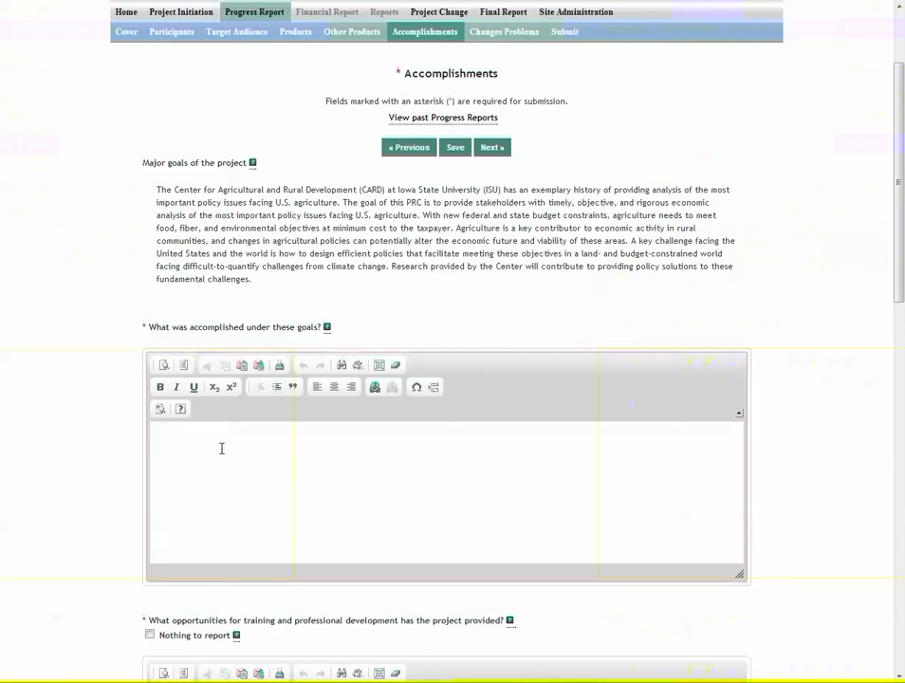
text(test)
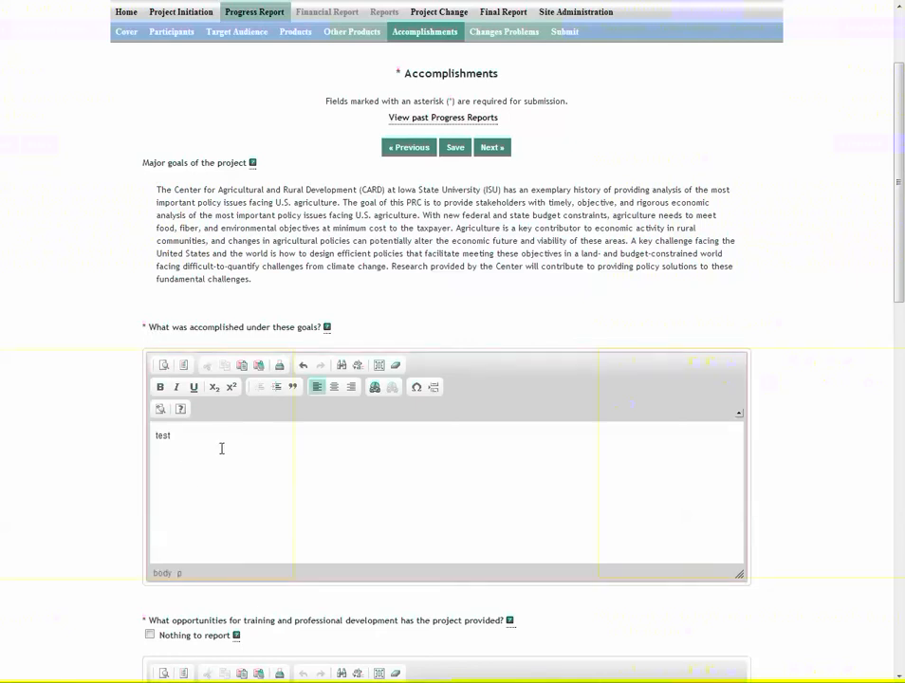
scroll(118, 474, down, 2)
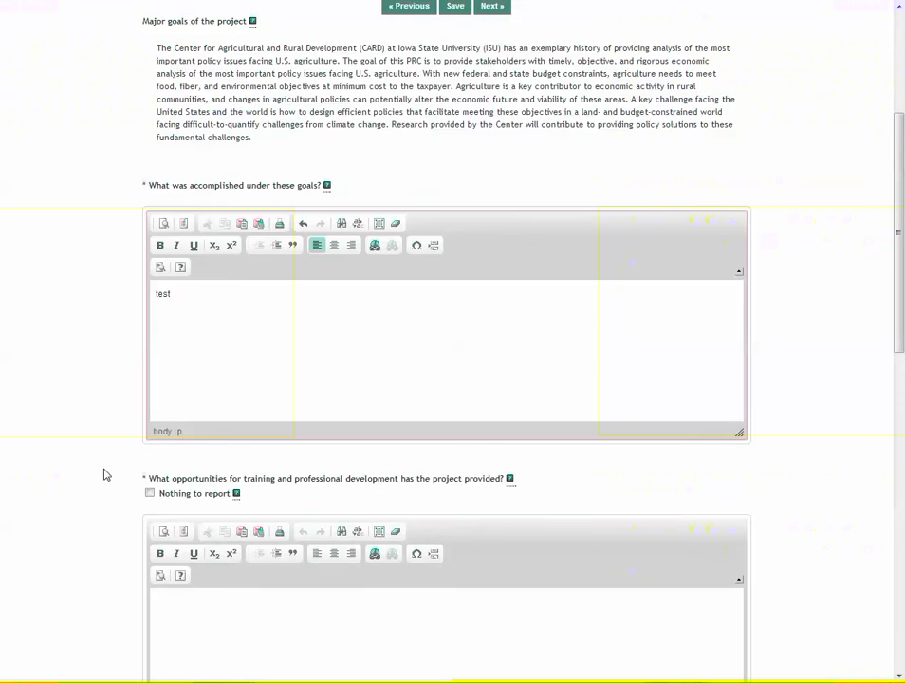
scroll(105, 475, down, 1)
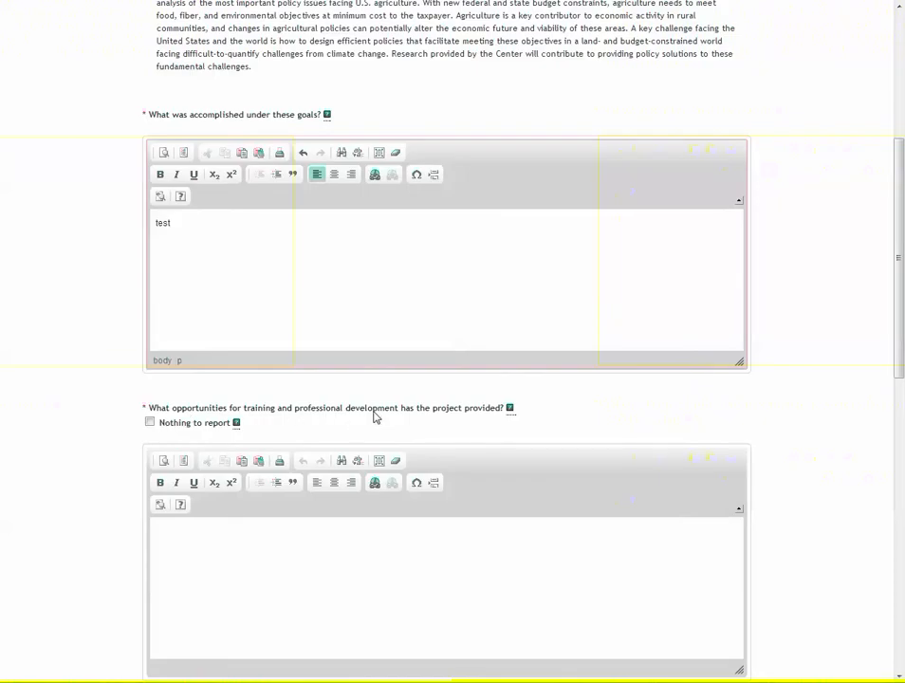
Mark training opportunities, dissemination of results and next-period plans as nothing to report, and save on to the Changes/Problems page
click(150, 422)
scroll(102, 432, down, 5)
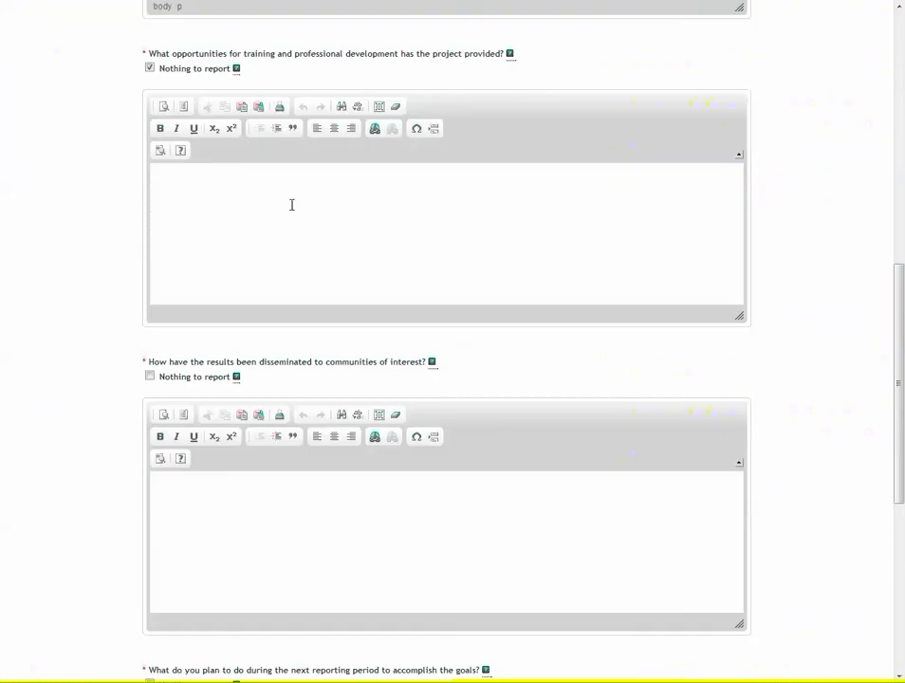
scroll(104, 408, down, 1)
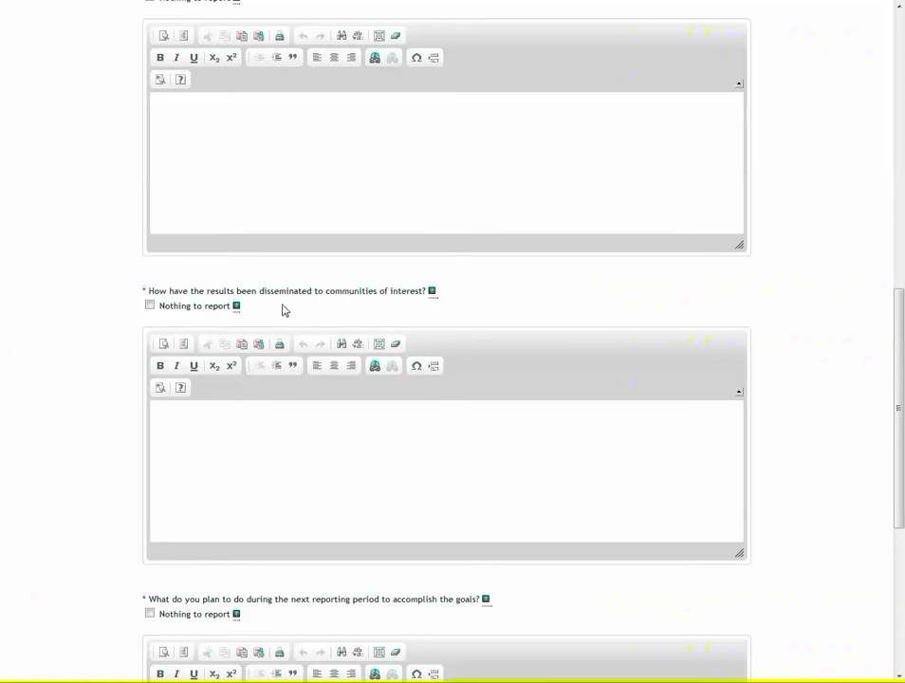
click(150, 306)
scroll(106, 343, down, 3)
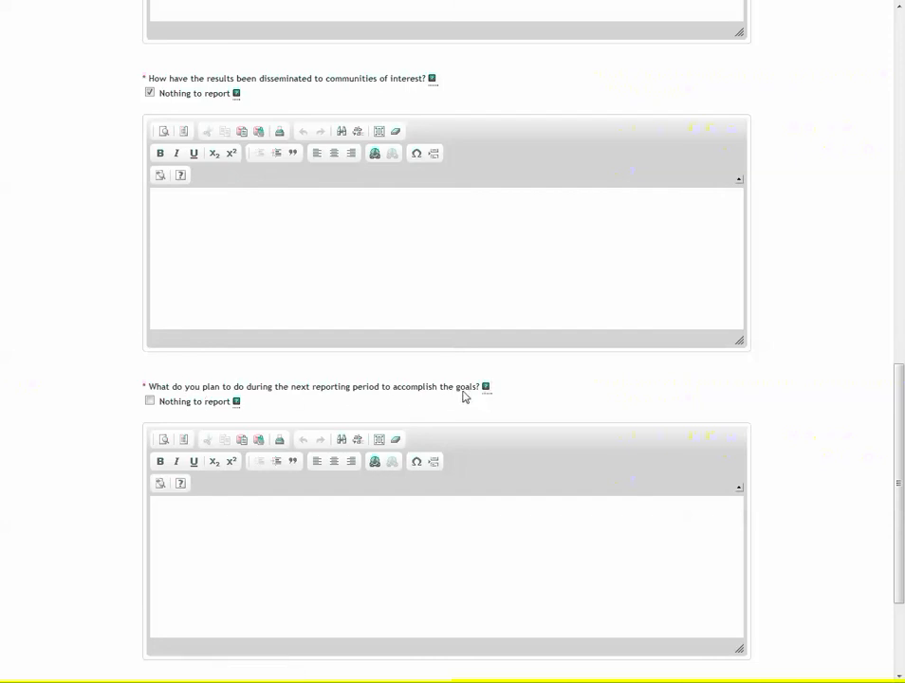
click(150, 401)
scroll(797, 486, down, 3)
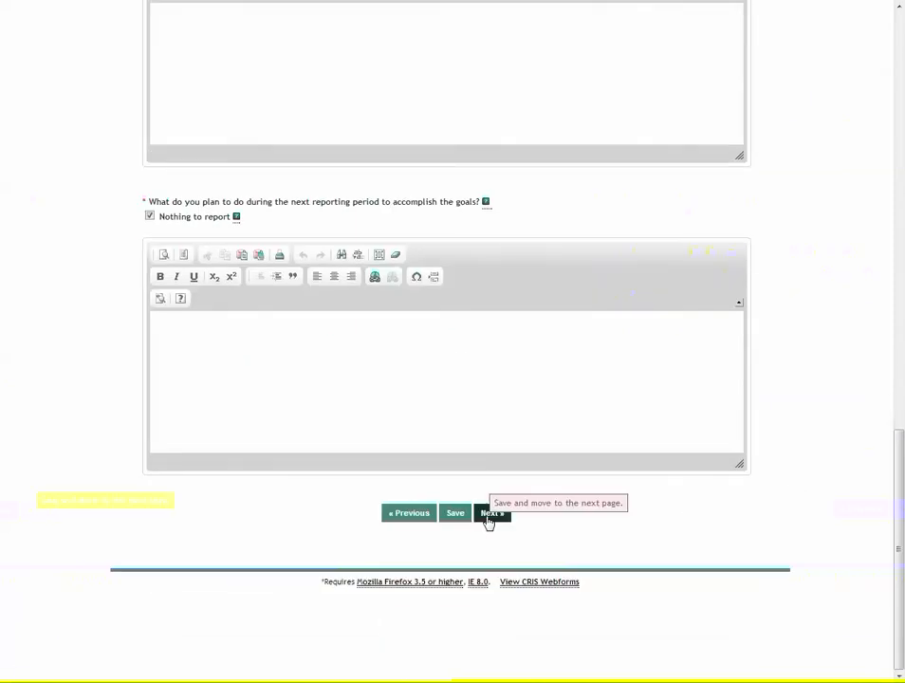
click(487, 521)
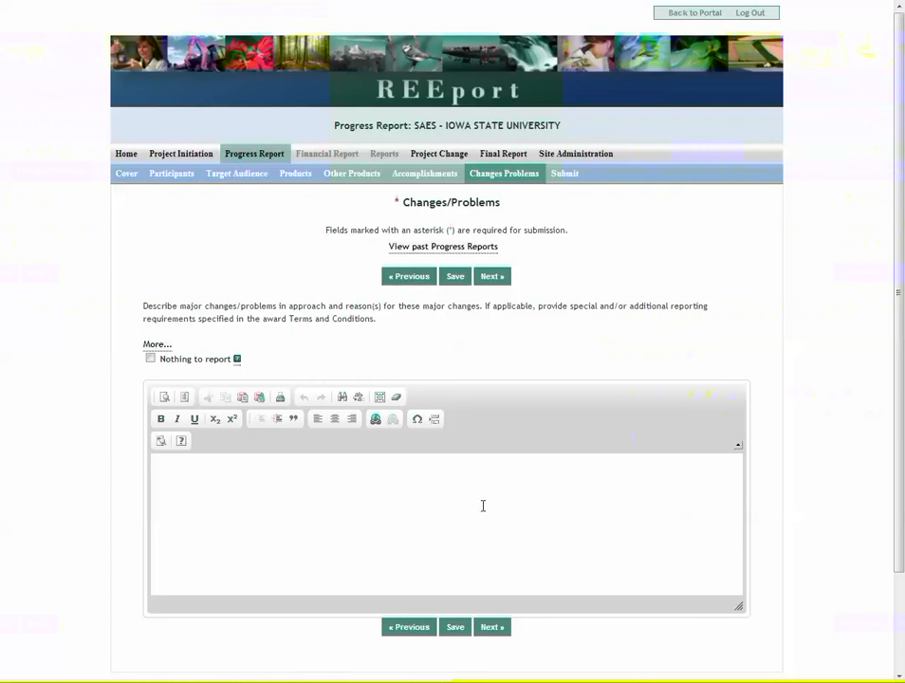
Leave the Changes/Problems section unanswered and proceed to the Submit page to test the completeness check
click(151, 359)
click(151, 360)
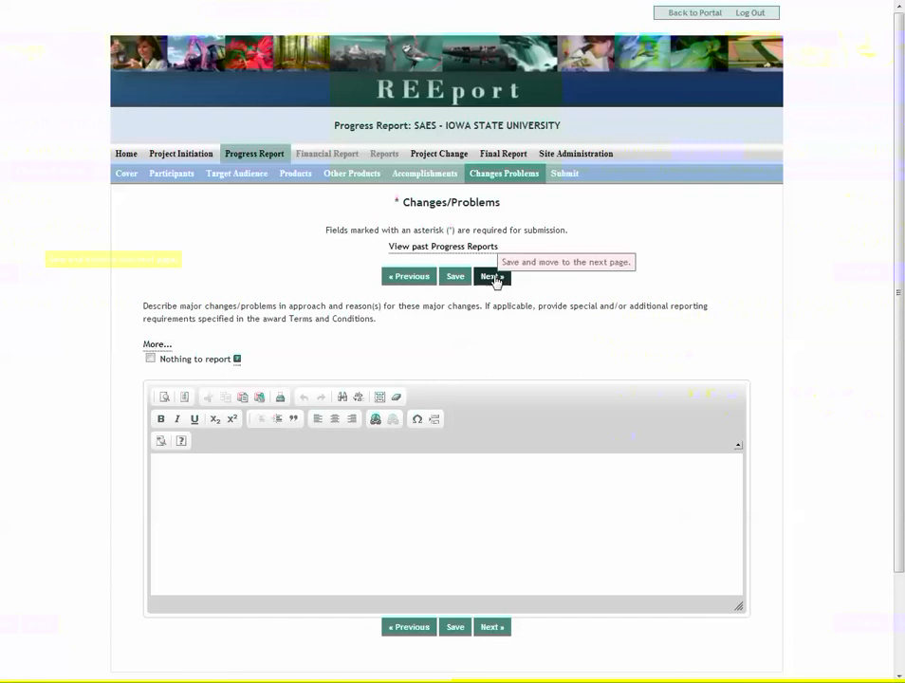
click(494, 282)
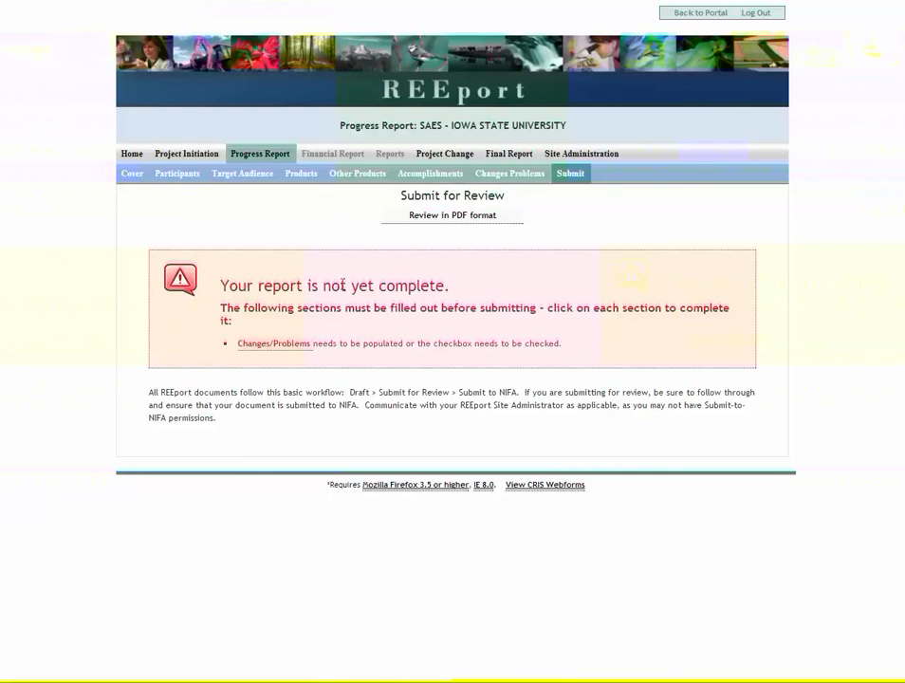
Return to Changes/Problems through the incomplete-section link, mark it as nothing to report and save on to the Submit page
click(280, 345)
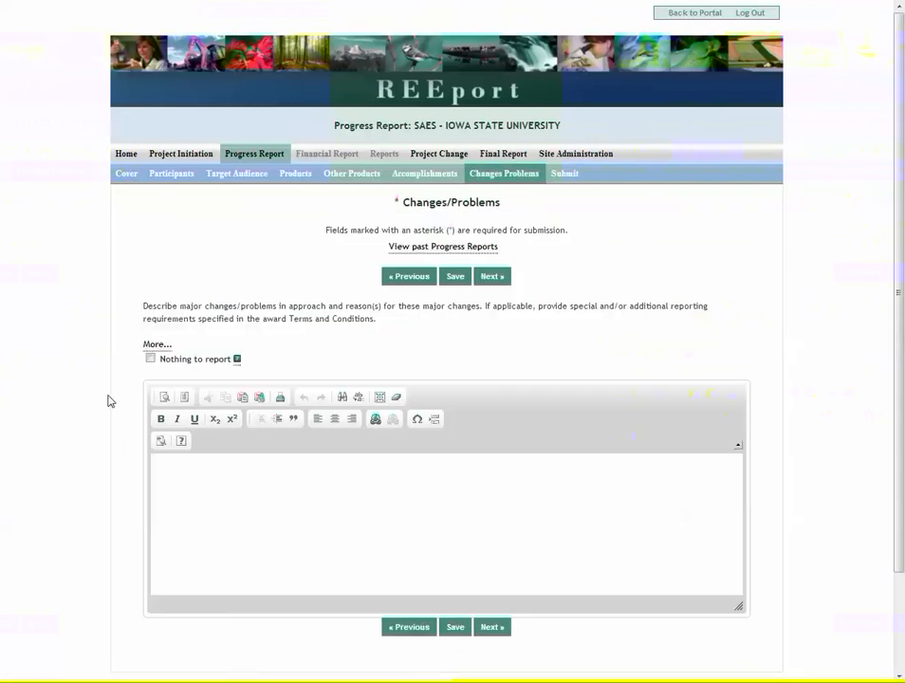
click(150, 360)
scroll(125, 398, down, 3)
scroll(126, 392, up, 3)
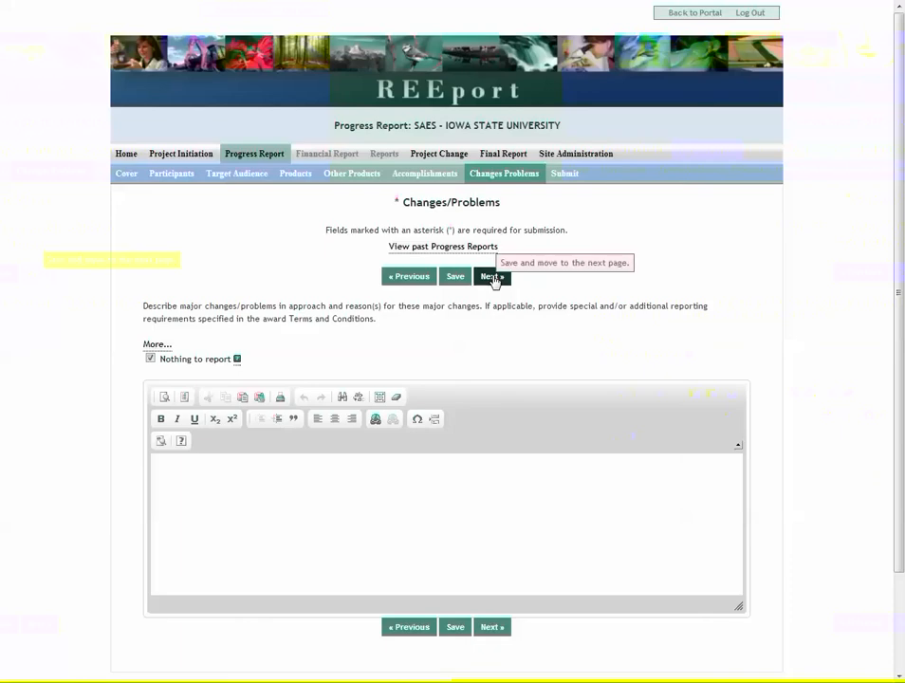
click(491, 277)
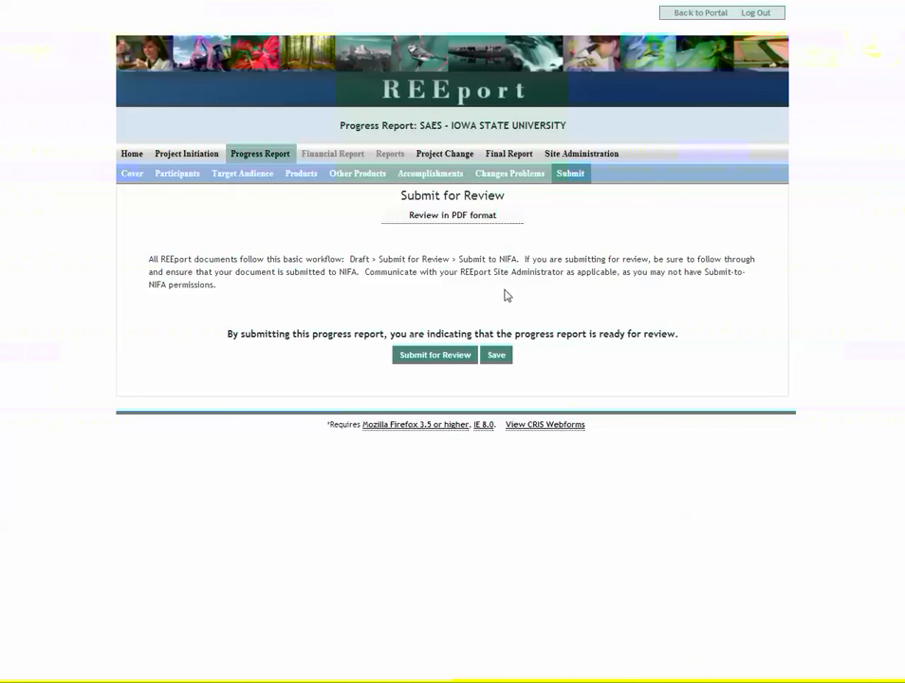
Review the completed progress report in PDF format from beginning to end
click(445, 217)
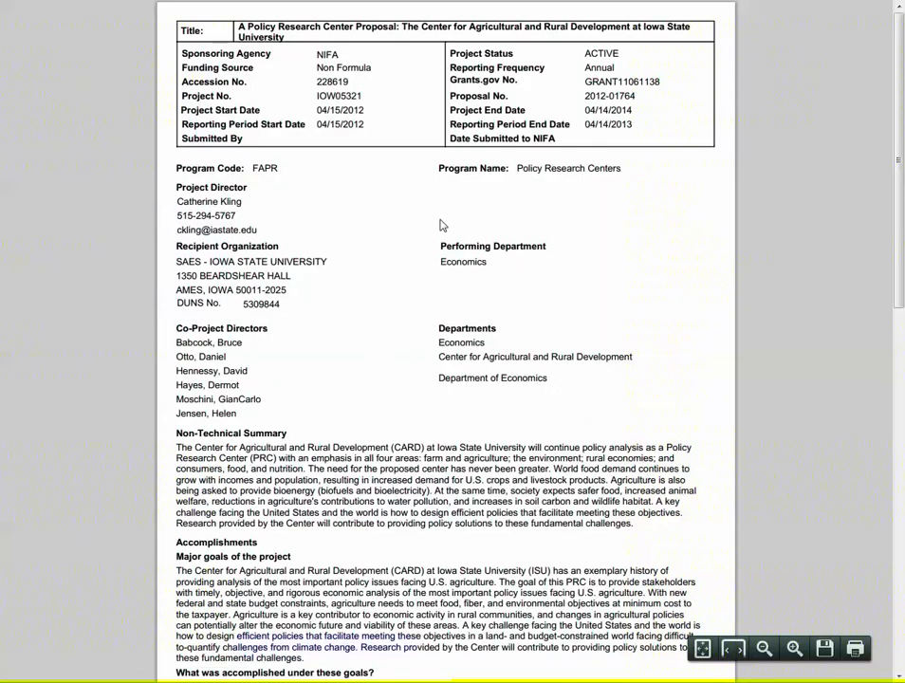
scroll(444, 224, down, 7)
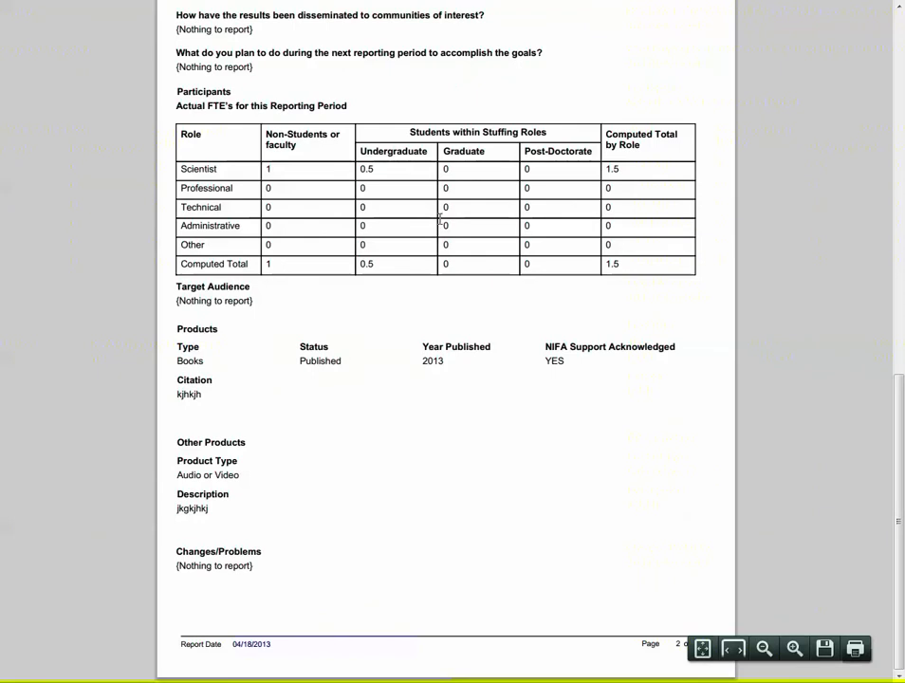
scroll(487, 125, up, 7)
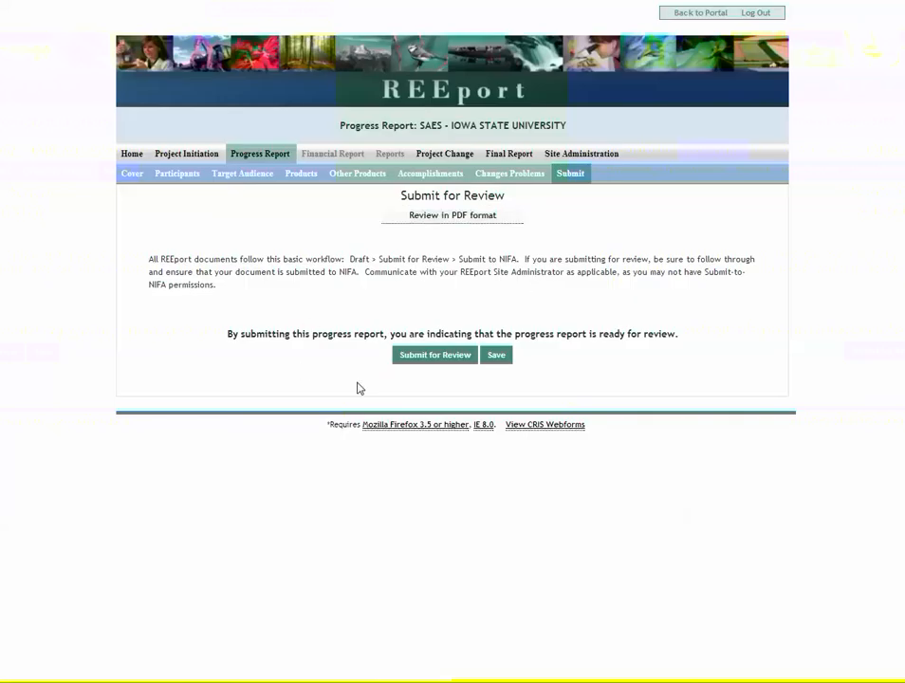
Submit the progress report for review and expand the folder of progress reports pending submission to NIFA
click(442, 360)
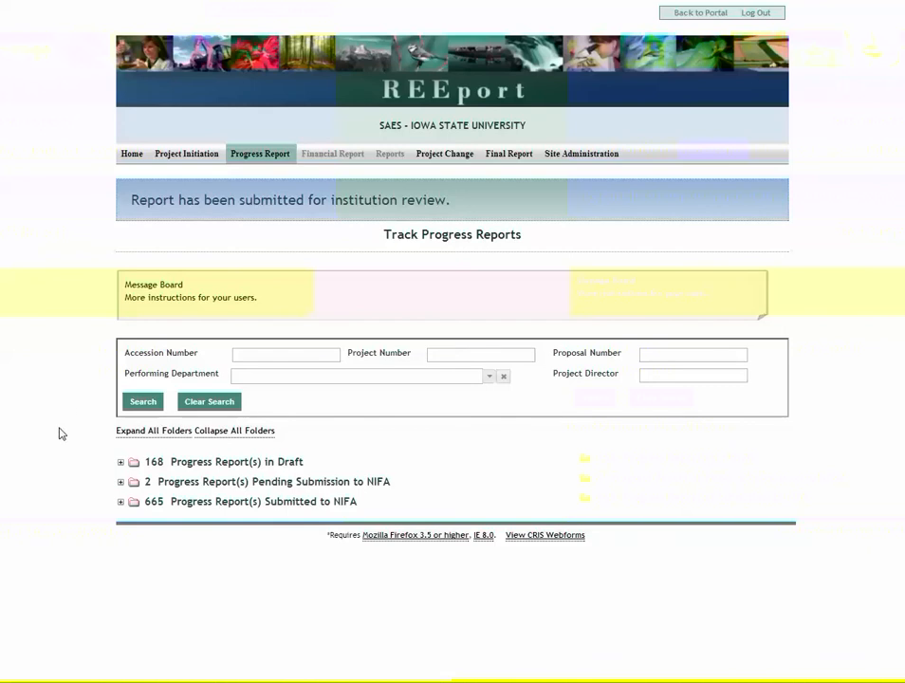
click(120, 482)
scroll(98, 477, down, 1)
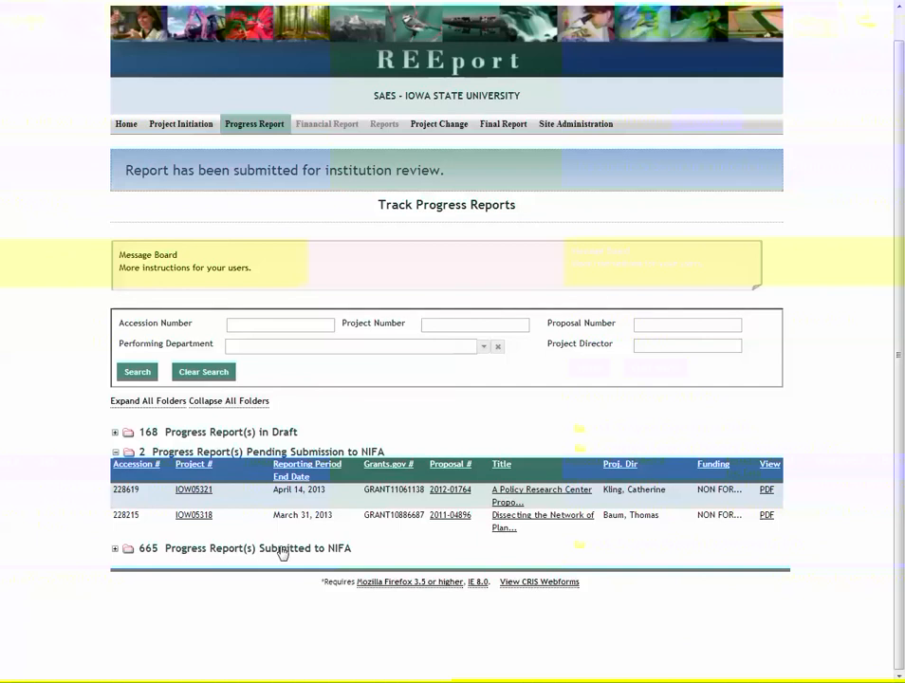
Open the draft final report for the Policy Research Center proposal from the Final Reports section and look through its cover page
click(506, 130)
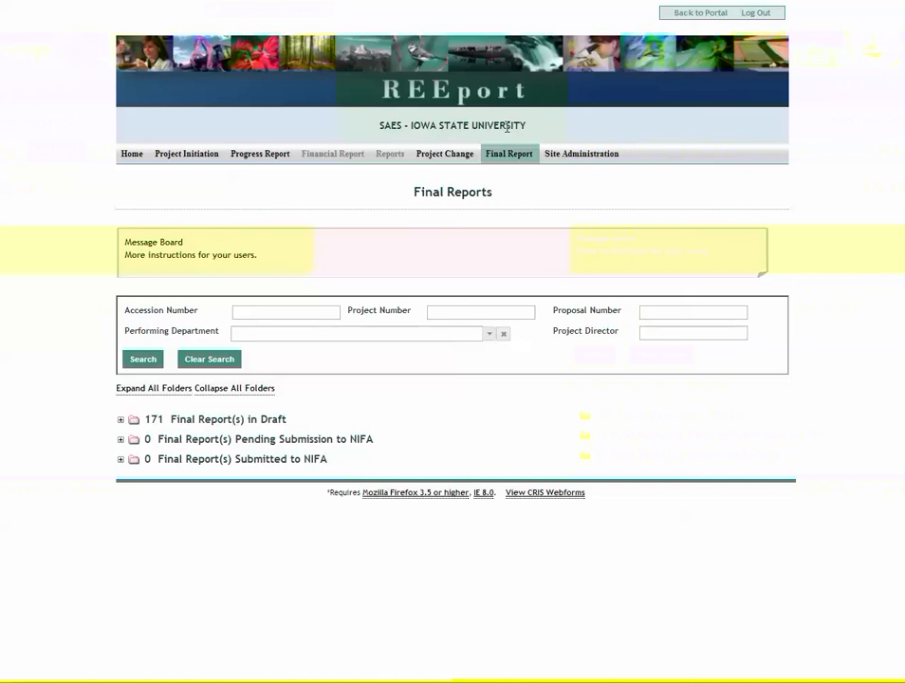
click(120, 421)
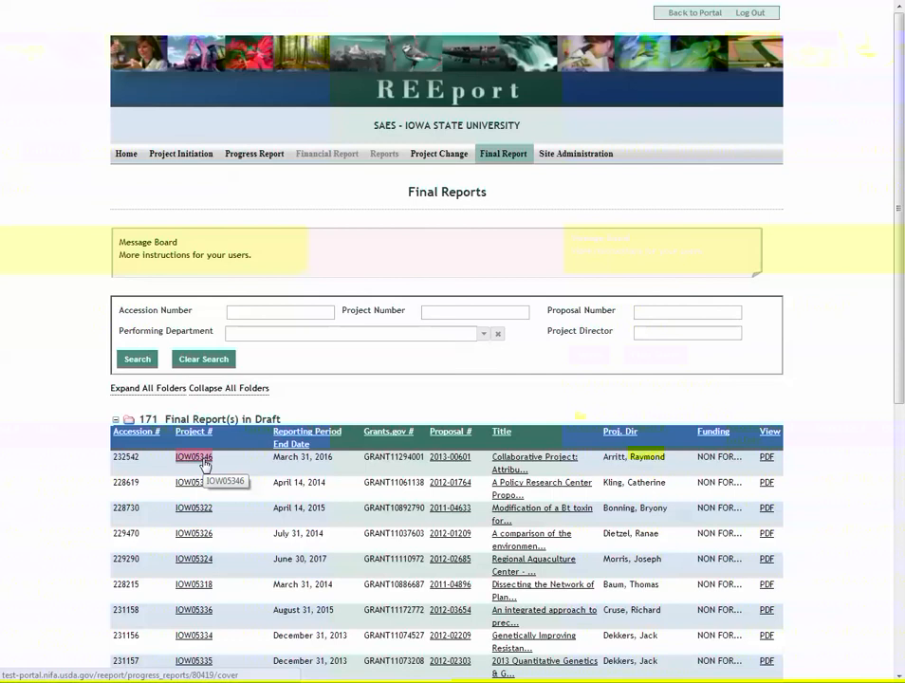
scroll(329, 471, down, 1)
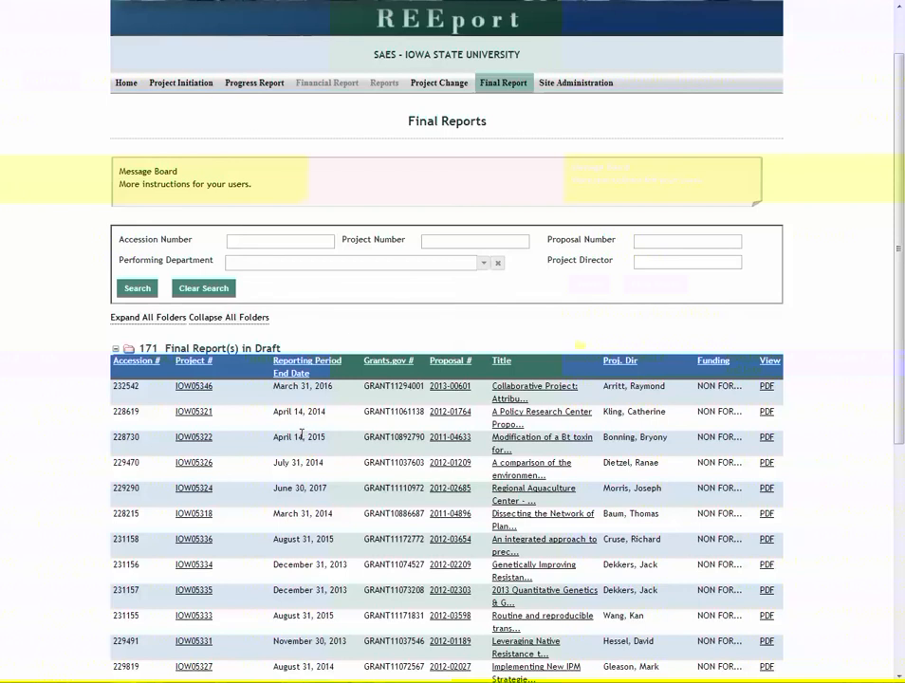
click(199, 413)
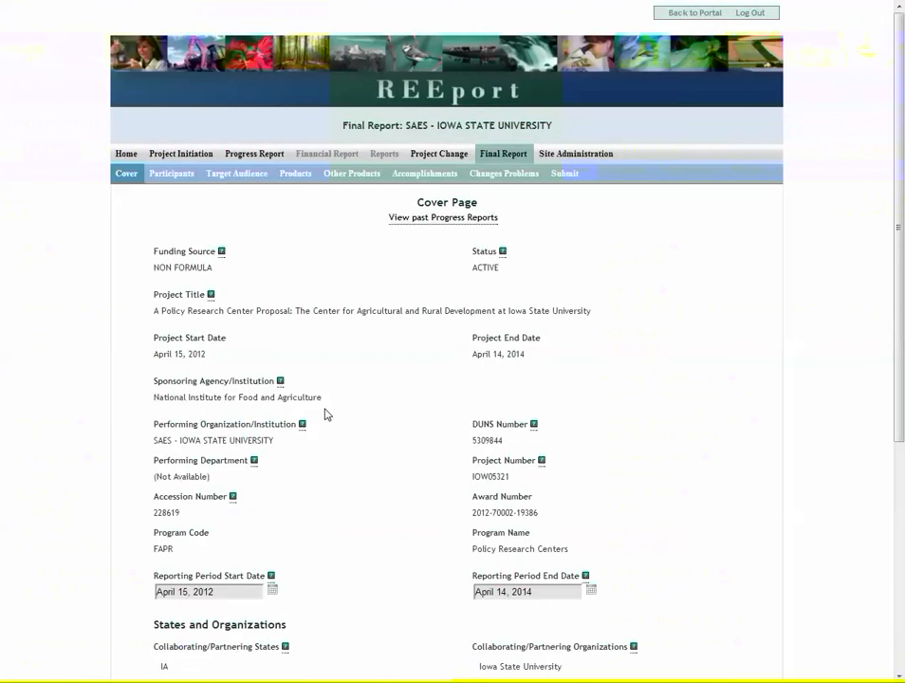
scroll(359, 414, down, 3)
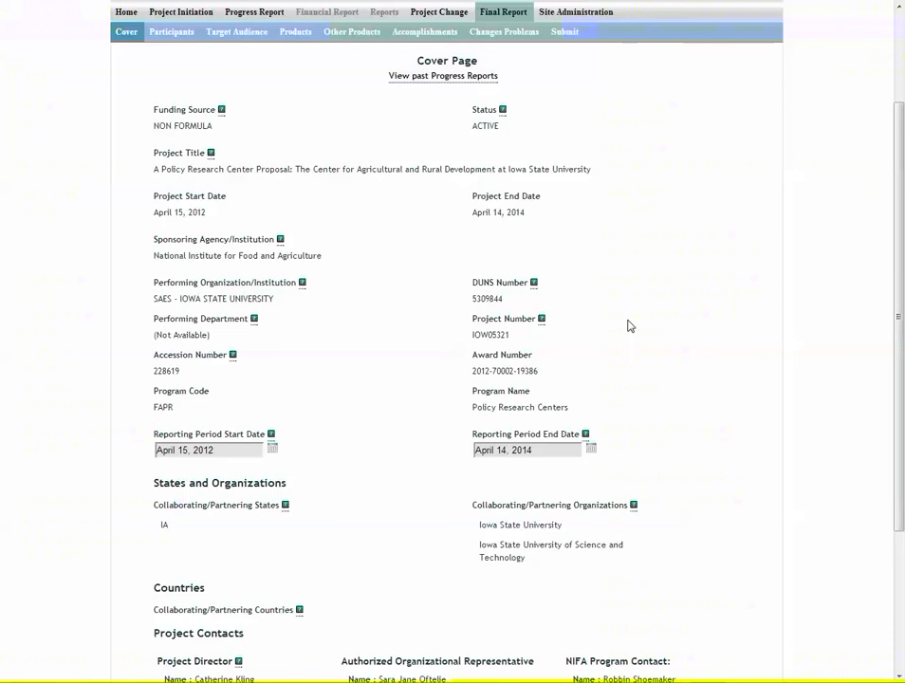
scroll(629, 327, up, 1)
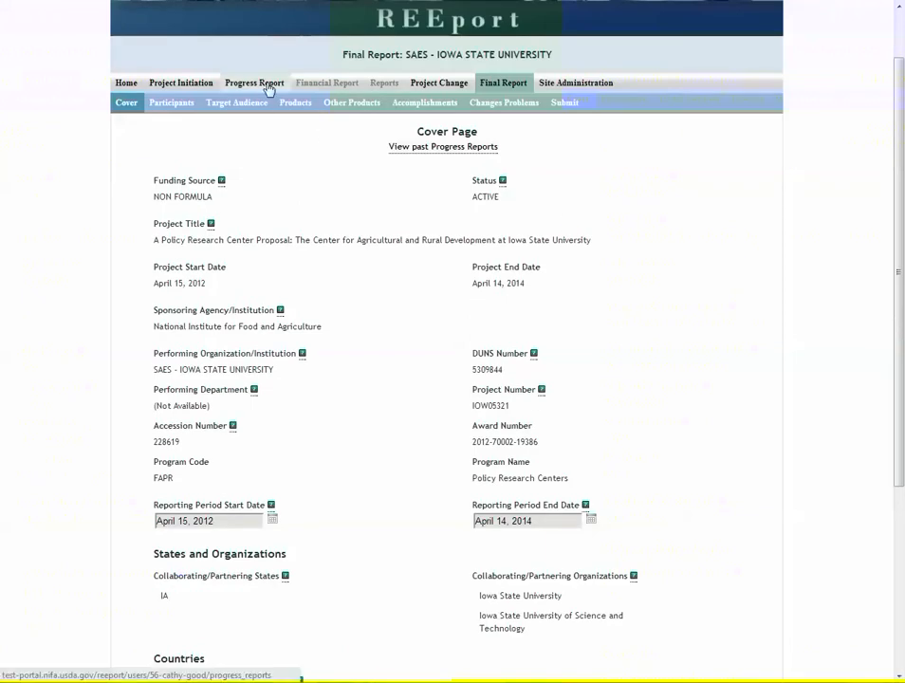